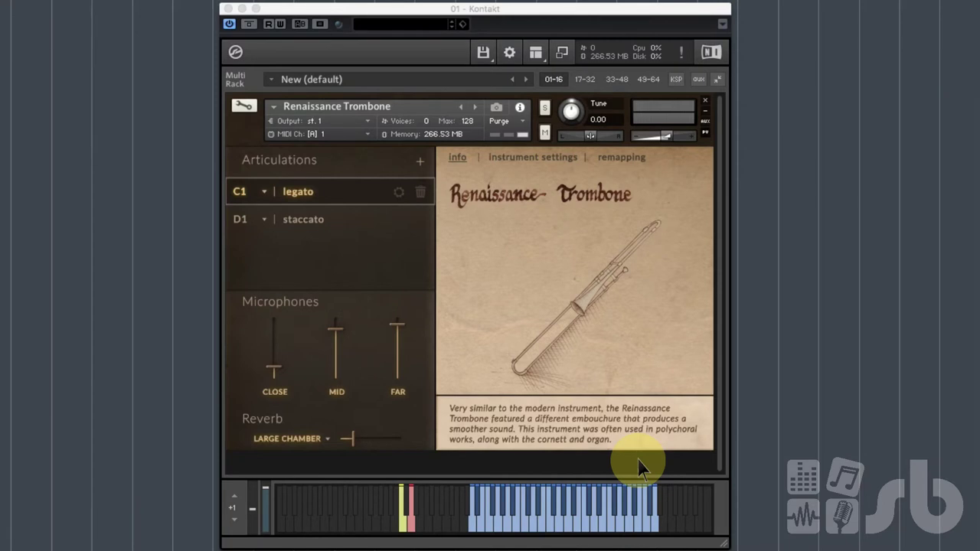
Step: Browse the Flutes, Keys, Lutes, Percussion, Reeds, Strings and Brass folders, then close the instrument browser
{"action": "right_click", "coordinate": [637, 458]}
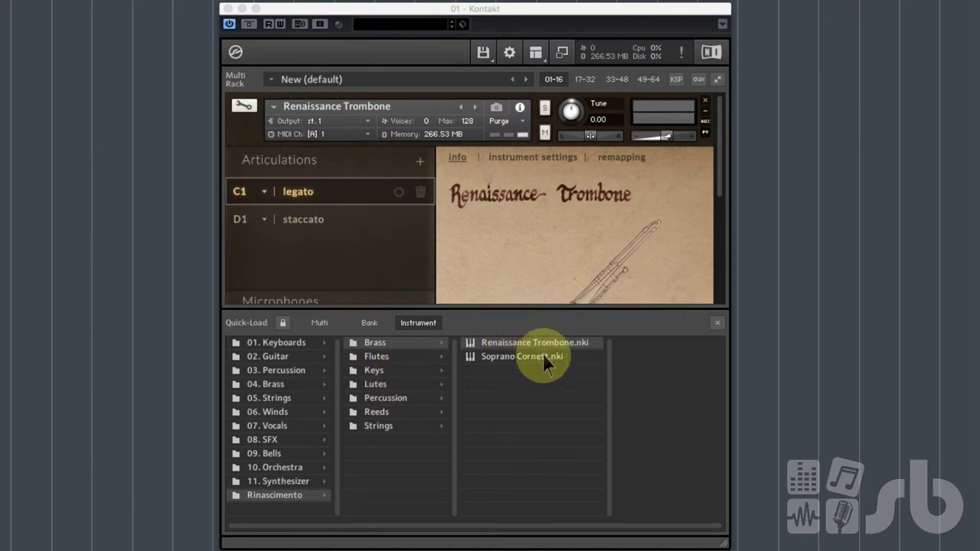
{"action": "left_click", "coordinate": [419, 360]}
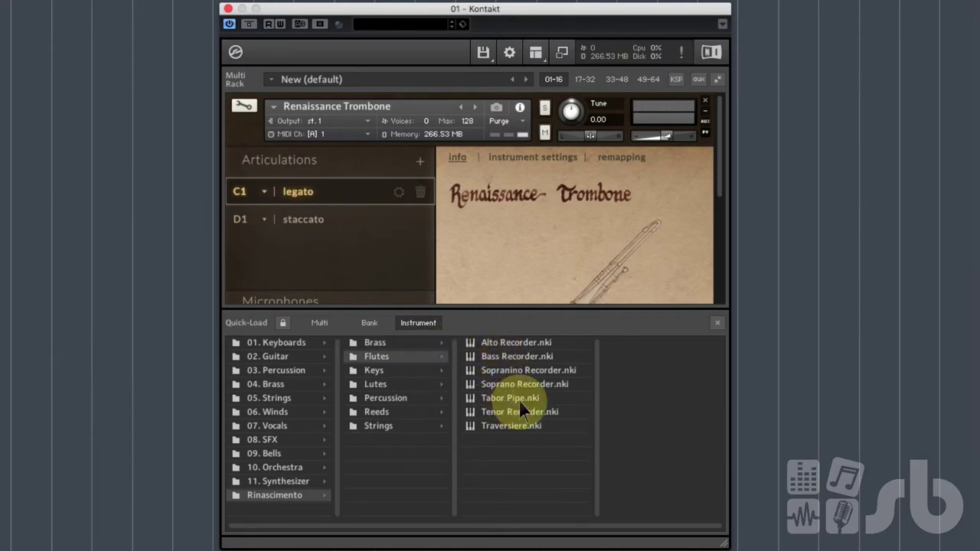
{"action": "left_click", "coordinate": [398, 367]}
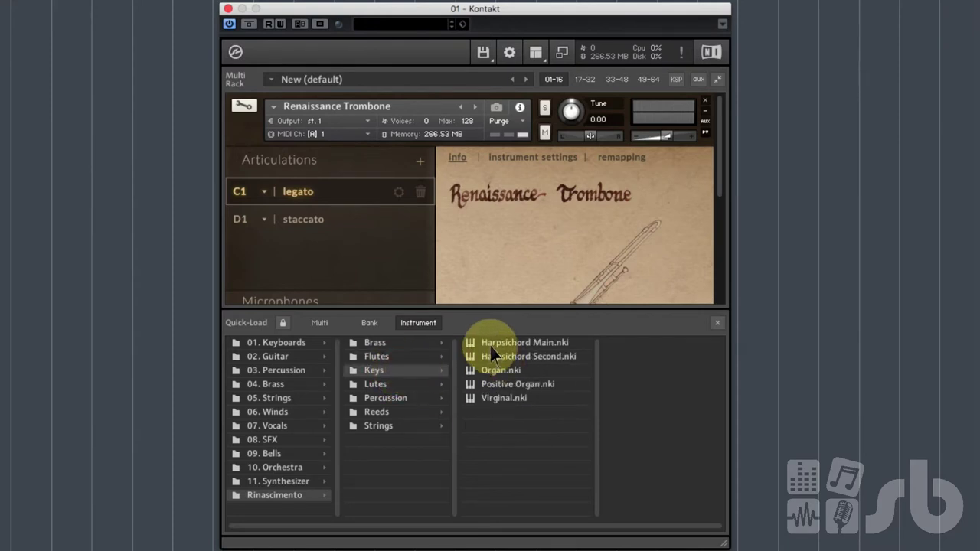
{"action": "left_click", "coordinate": [407, 385]}
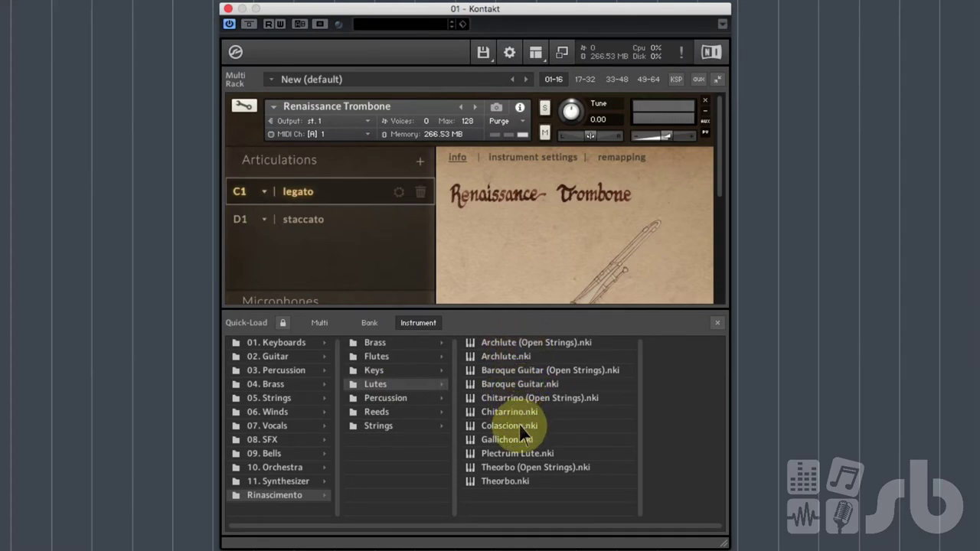
{"action": "left_click", "coordinate": [385, 399]}
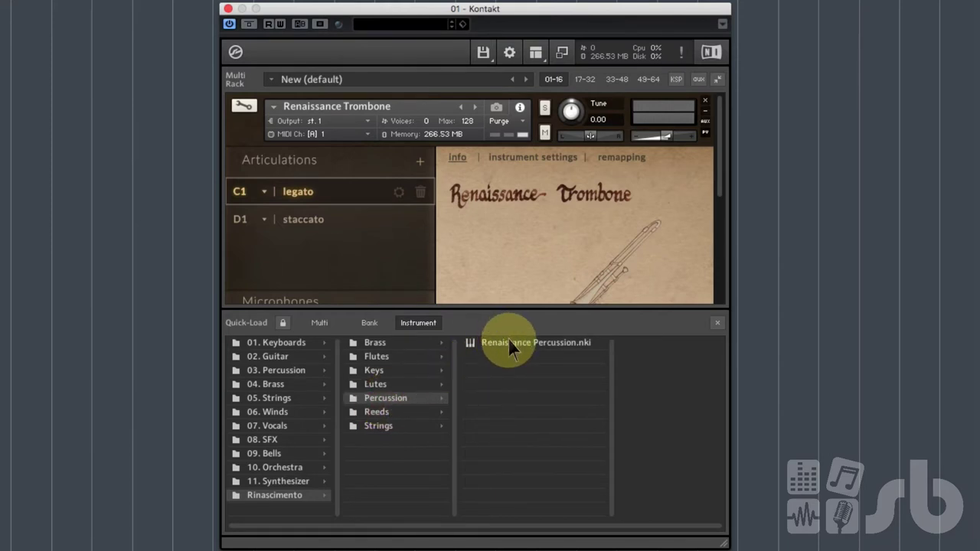
{"action": "left_click", "coordinate": [379, 411]}
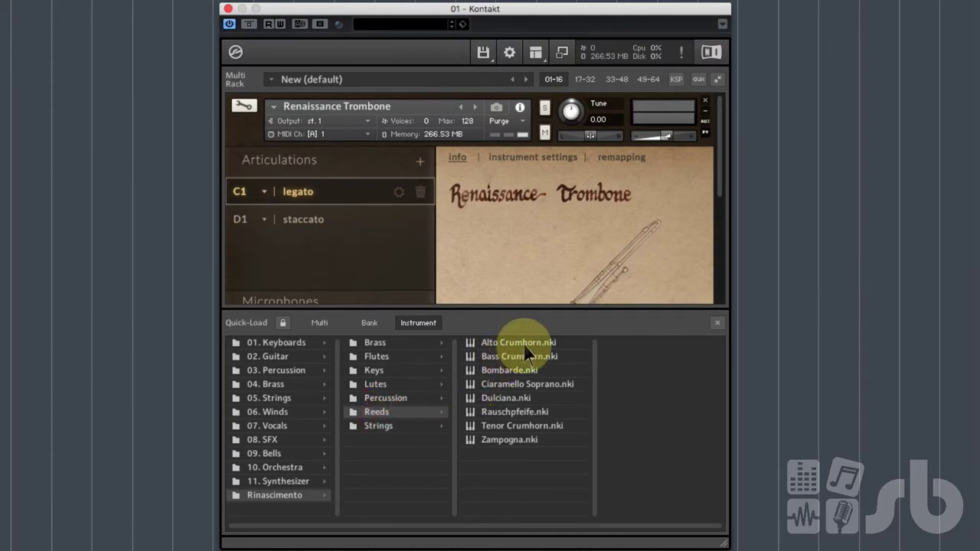
{"action": "left_click", "coordinate": [397, 429]}
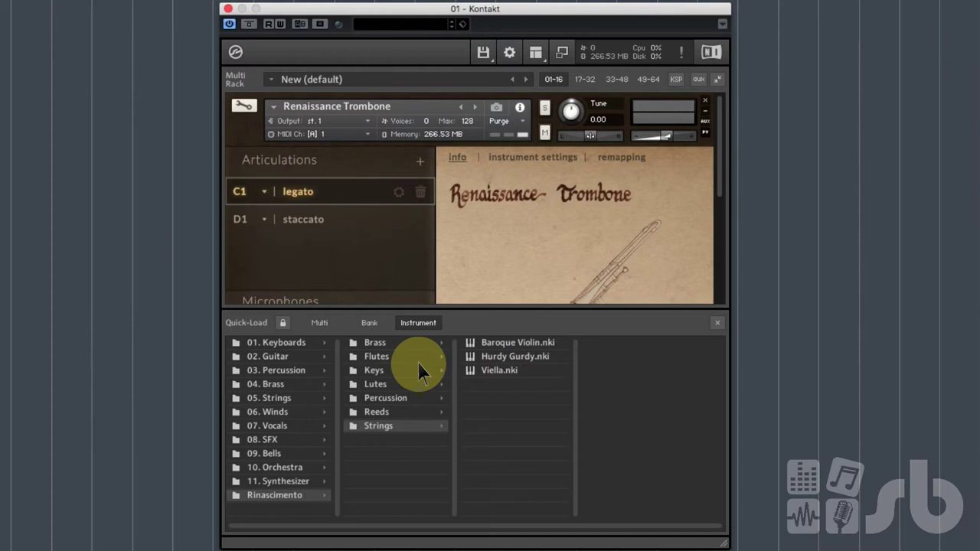
{"action": "left_click", "coordinate": [393, 344]}
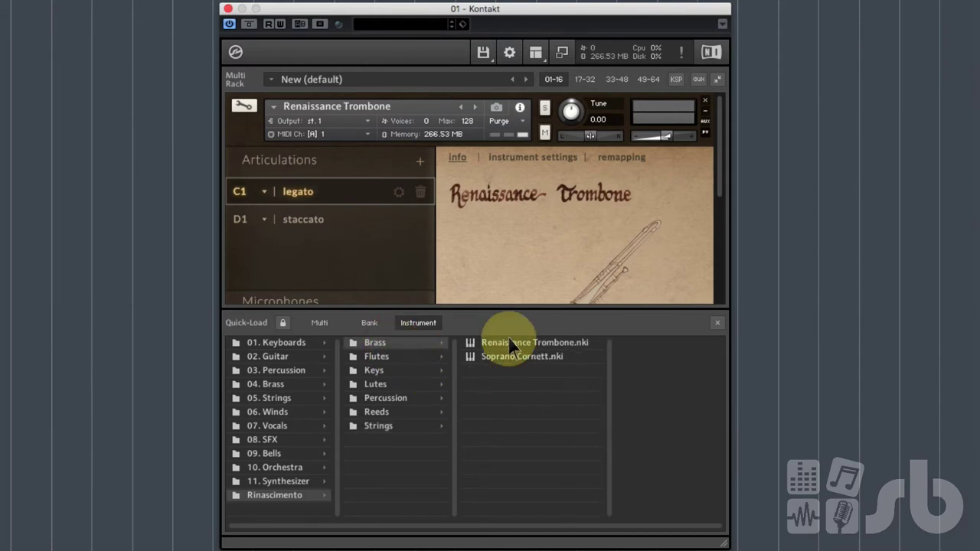
{"action": "left_click", "coordinate": [717, 320]}
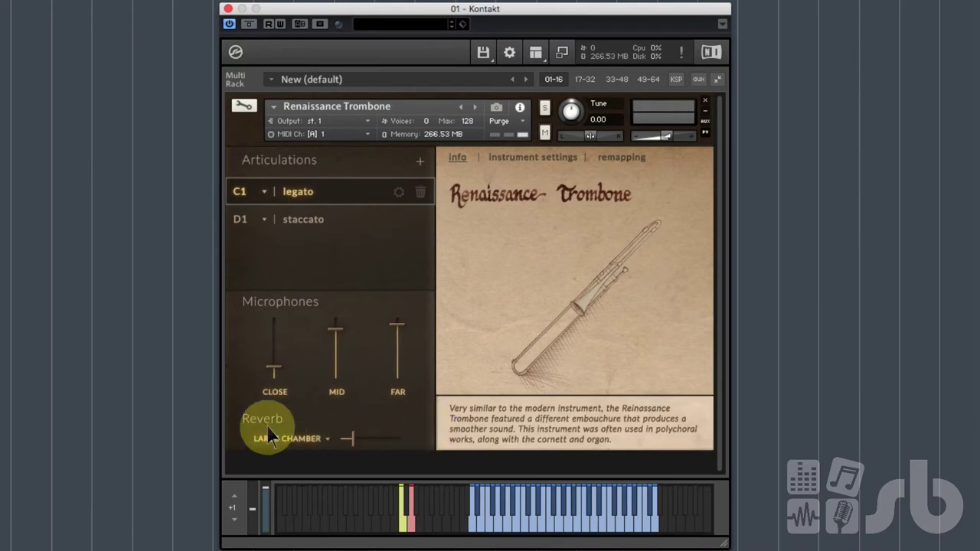
{"action": "left_click", "coordinate": [326, 440]}
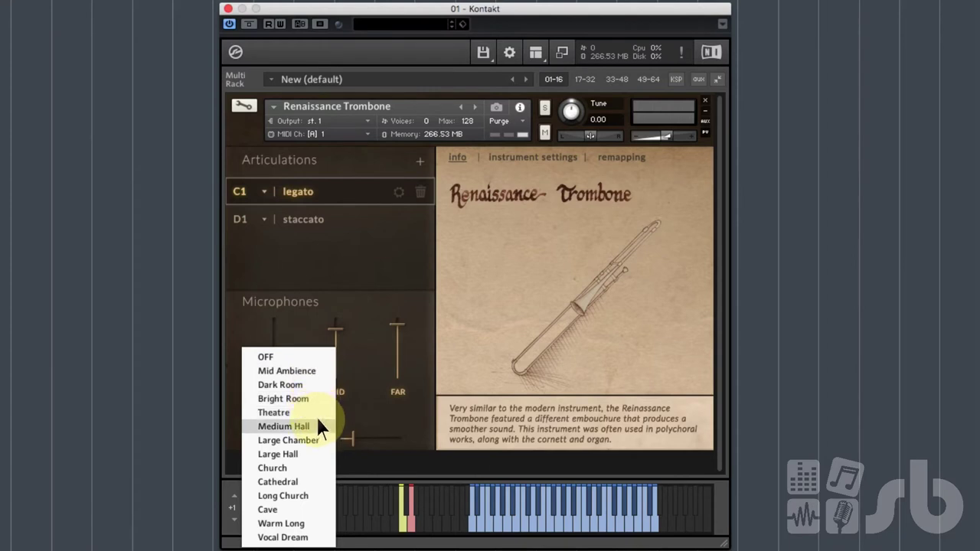
{"action": "left_click", "coordinate": [366, 413]}
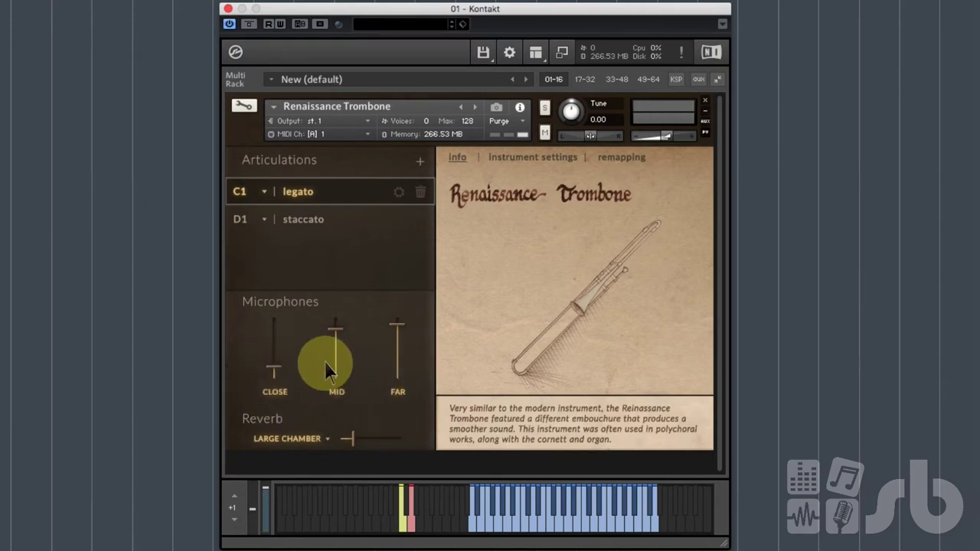
Step: Assign the Close, Mid and Far mic faders to MIDI CCs with Learn MIDI CC# Automation
{"action": "right_click", "coordinate": [275, 369]}
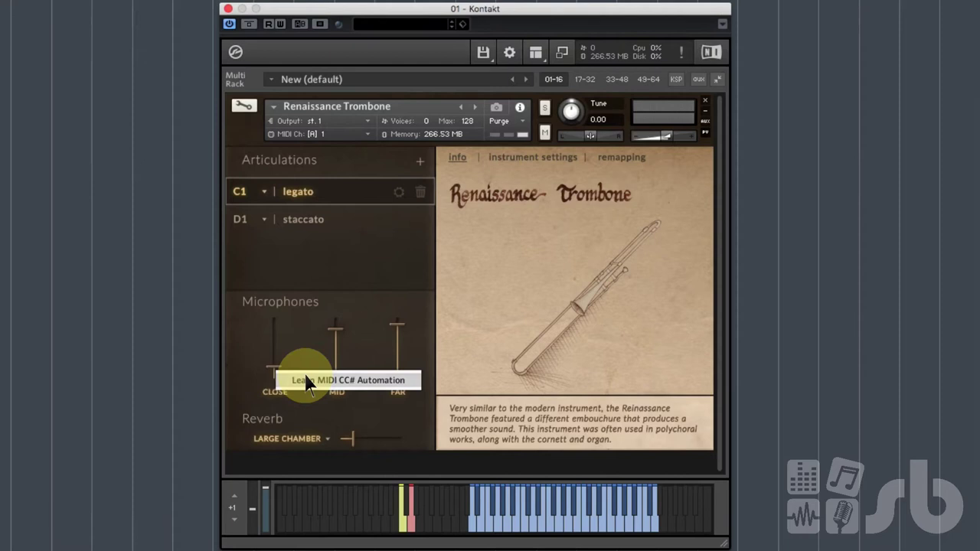
{"action": "left_click", "coordinate": [305, 376]}
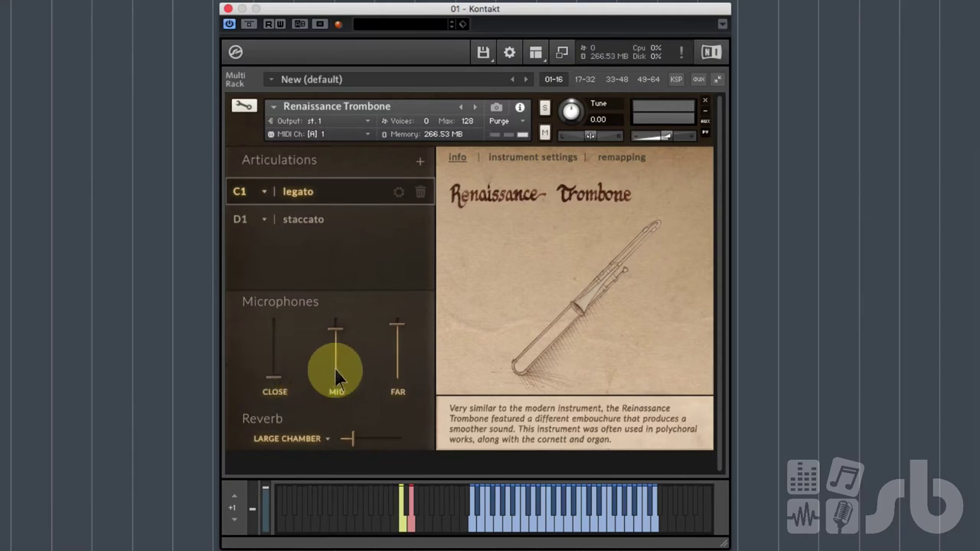
{"action": "right_click", "coordinate": [335, 369]}
{"action": "left_click", "coordinate": [346, 374]}
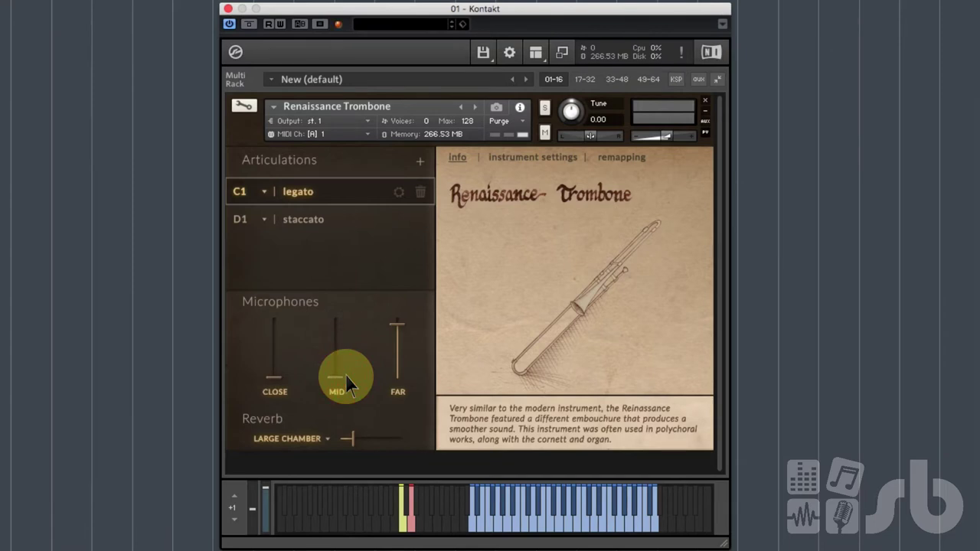
{"action": "right_click", "coordinate": [399, 367]}
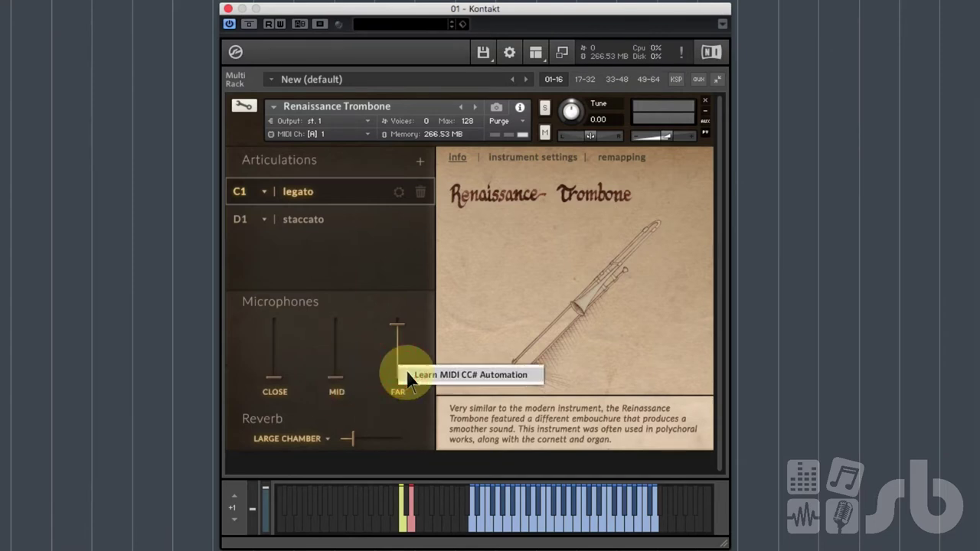
{"action": "left_click", "coordinate": [409, 375]}
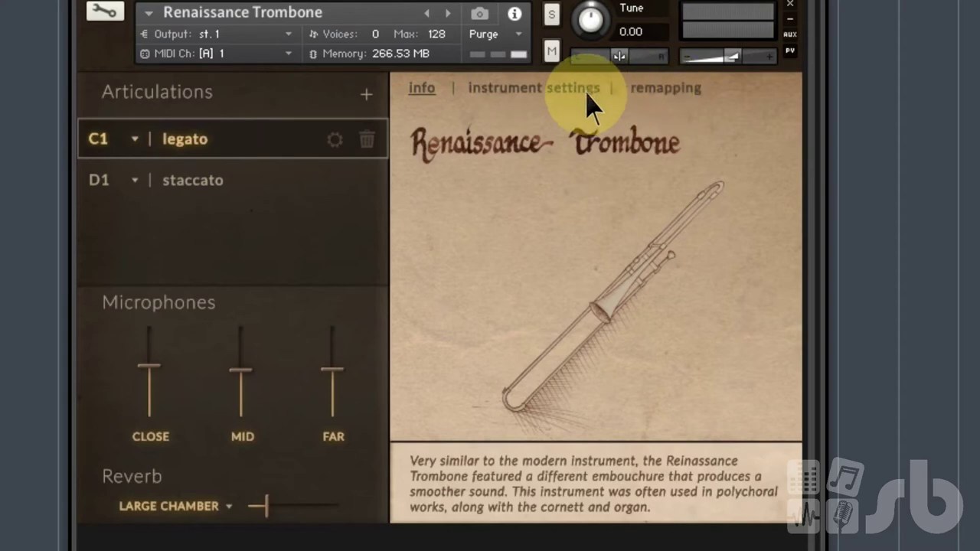
Step: Show the instrument settings page, keeping medium engine accuracy and 440 hz tuning
{"action": "left_click", "coordinate": [564, 98]}
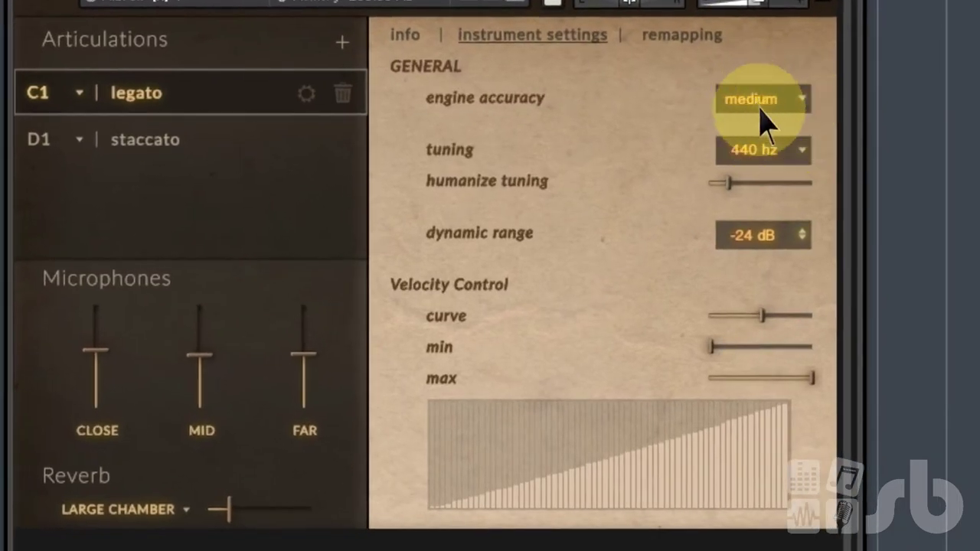
{"action": "left_click", "coordinate": [801, 107]}
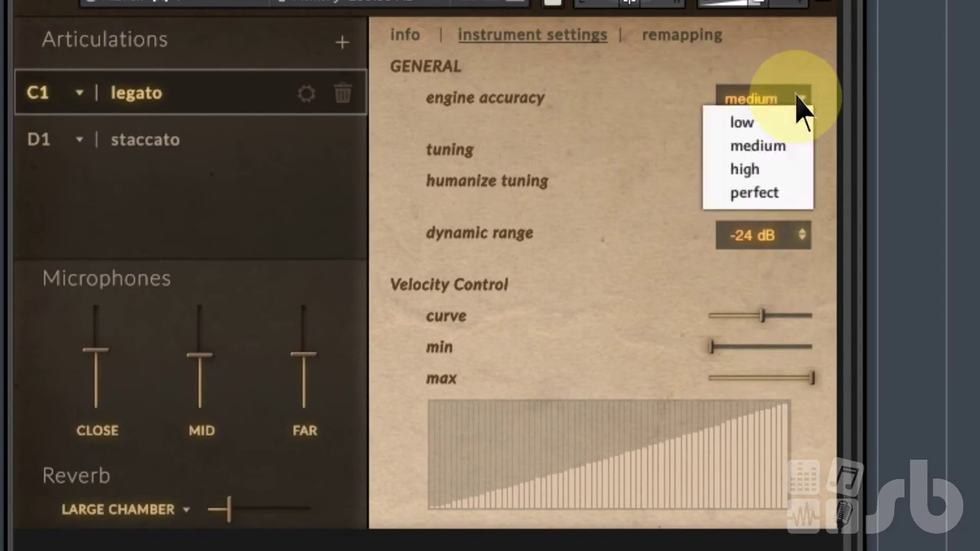
{"action": "left_click", "coordinate": [619, 100]}
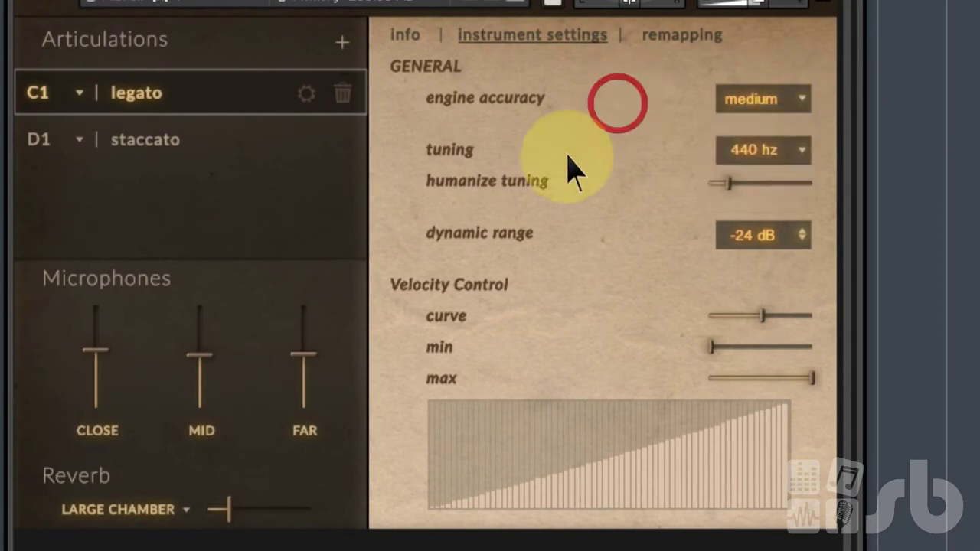
{"action": "left_click", "coordinate": [800, 150]}
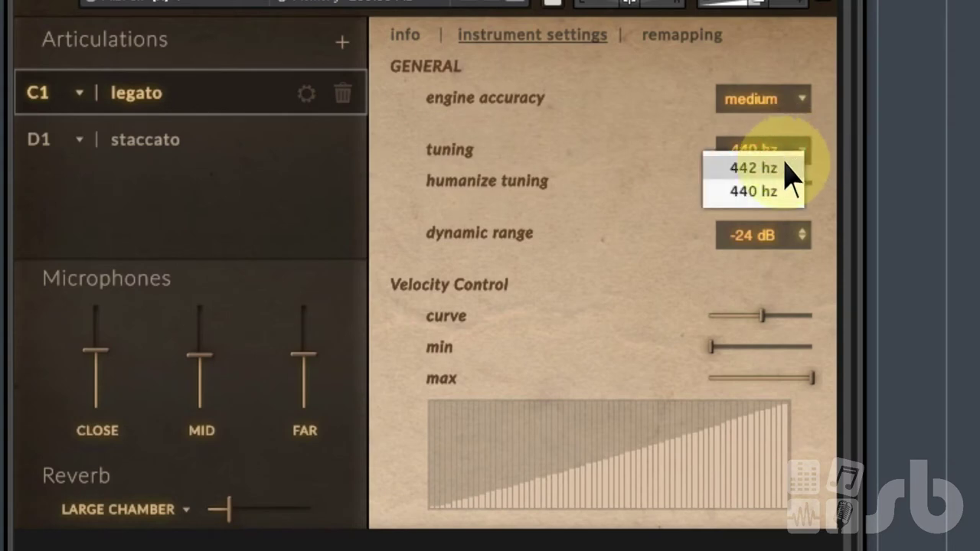
{"action": "left_click", "coordinate": [593, 175]}
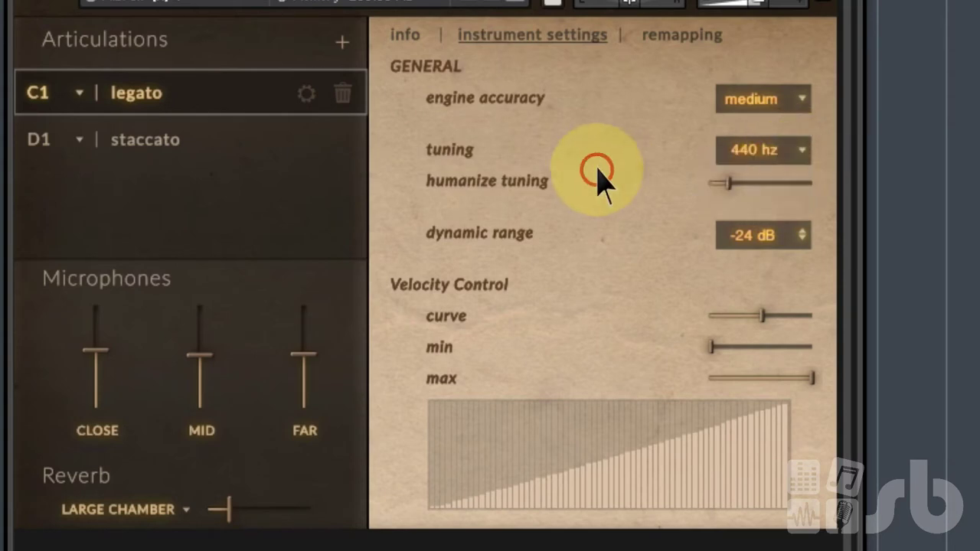
Step: Try the humanize tuning, dynamic range and velocity curve controls, leaving dynamic range at -24 dB
{"action": "mouse_move", "coordinate": [736, 184]}
{"action": "left_mouse_down"}
{"action": "mouse_move", "coordinate": [817, 183]}
{"action": "mouse_move", "coordinate": [737, 183]}
{"action": "left_mouse_up"}
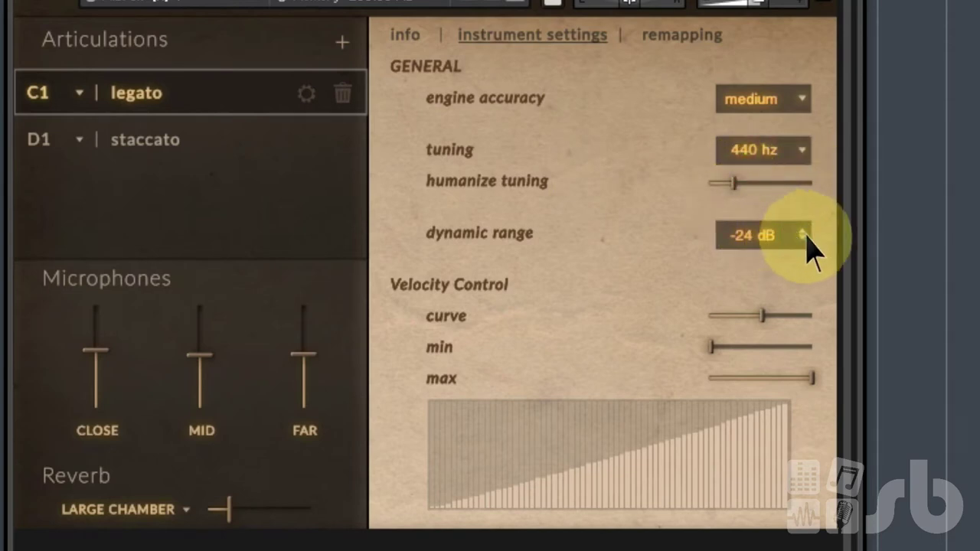
{"action": "left_click_drag", "start_coordinate": [806, 234], "coordinate": [780, 236]}
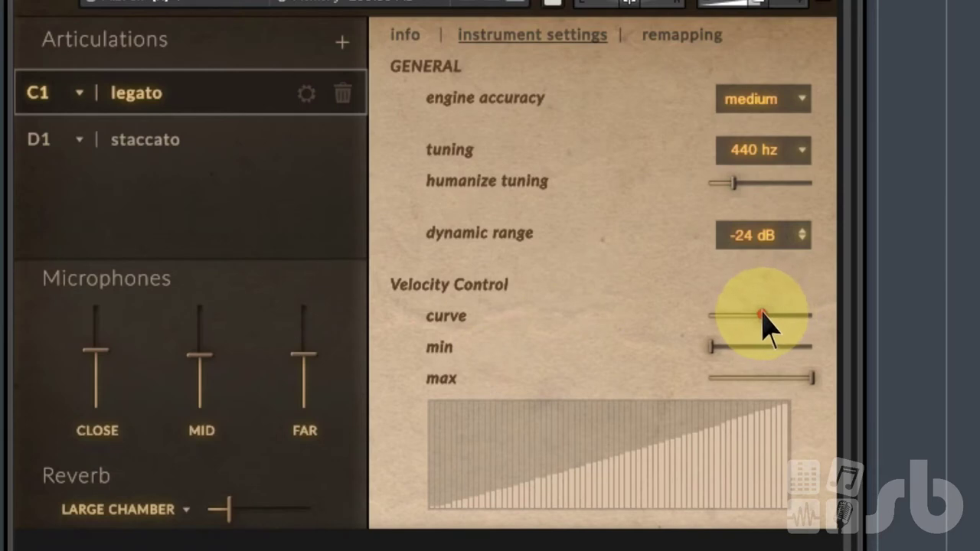
{"action": "mouse_move", "coordinate": [763, 316]}
{"action": "left_mouse_down"}
{"action": "mouse_move", "coordinate": [730, 314]}
{"action": "mouse_move", "coordinate": [811, 315]}
{"action": "mouse_move", "coordinate": [750, 314]}
{"action": "mouse_move", "coordinate": [766, 316]}
{"action": "left_mouse_up"}
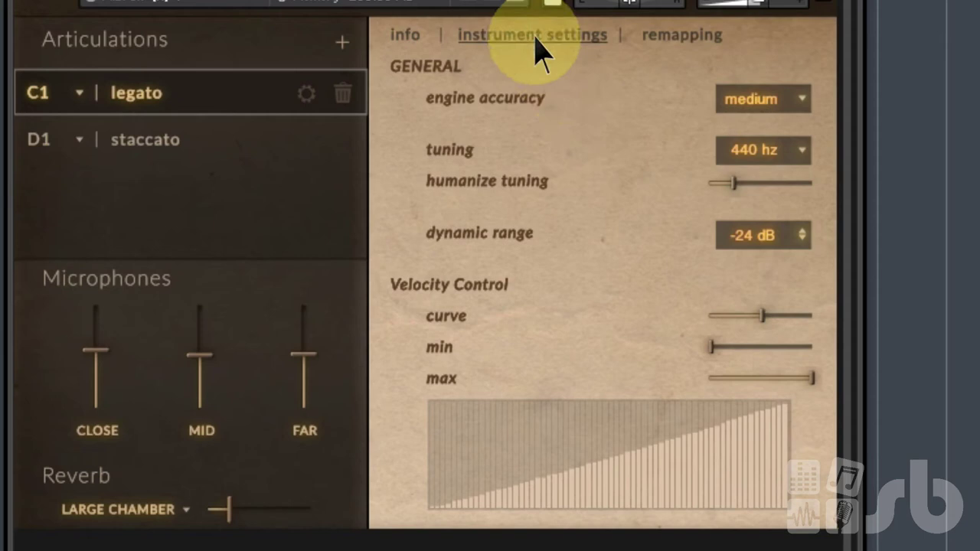
Step: Show the remapping page and try other Modwheel CC numbers, leaving the modwheel on CC 1
{"action": "left_click", "coordinate": [685, 39]}
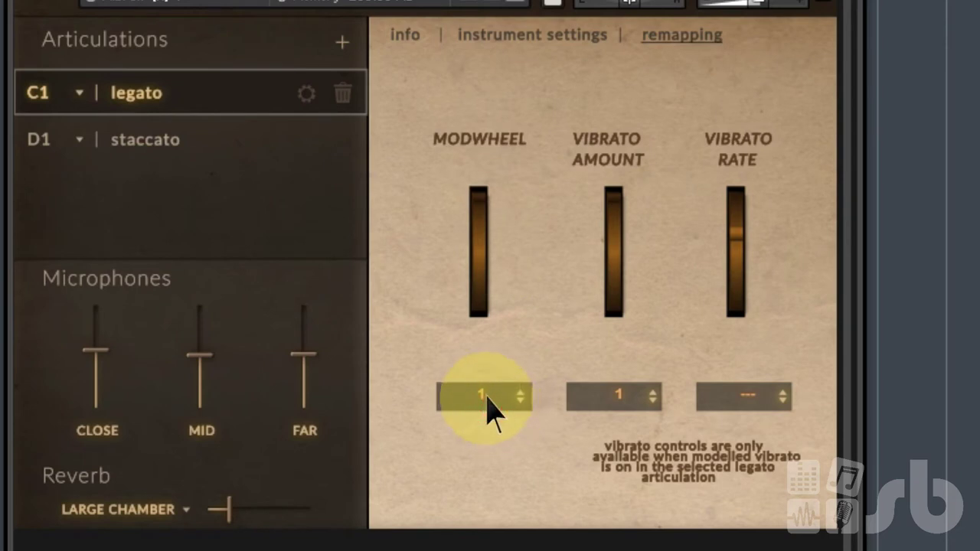
{"action": "mouse_move", "coordinate": [501, 403]}
{"action": "left_mouse_down"}
{"action": "mouse_move", "coordinate": [511, 341]}
{"action": "mouse_move", "coordinate": [496, 451]}
{"action": "mouse_move", "coordinate": [498, 361]}
{"action": "mouse_move", "coordinate": [506, 407]}
{"action": "mouse_move", "coordinate": [504, 396]}
{"action": "left_mouse_up"}
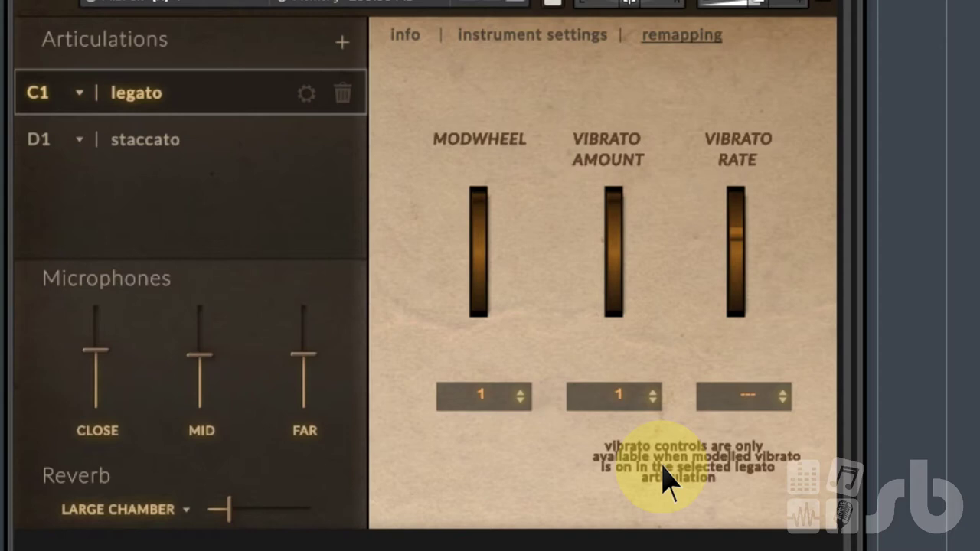
Step: Return to the instrument settings page with its General and Velocity Control sections
{"action": "left_click", "coordinate": [539, 53]}
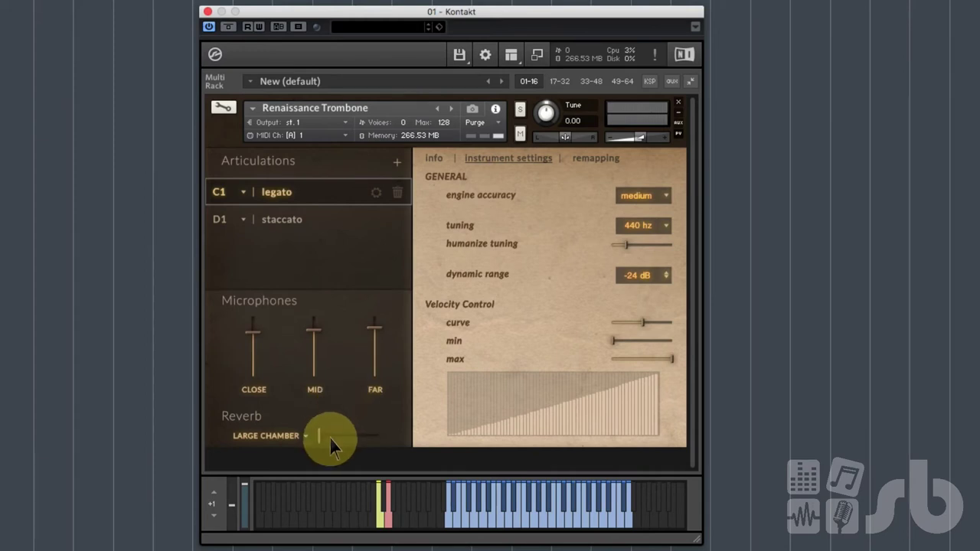
{"action": "left_click_drag", "start_coordinate": [320, 436], "coordinate": [354, 444]}
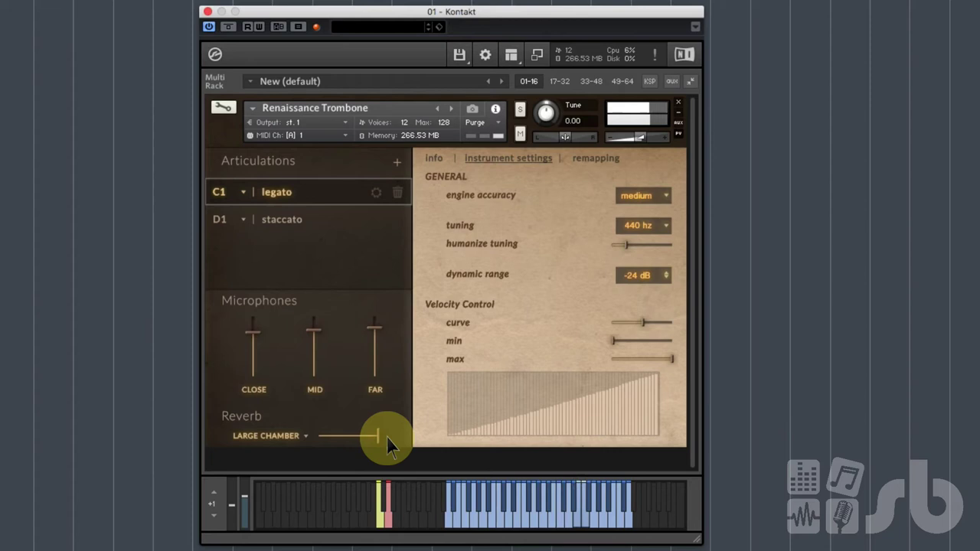
{"action": "left_click_drag", "start_coordinate": [387, 436], "coordinate": [374, 437]}
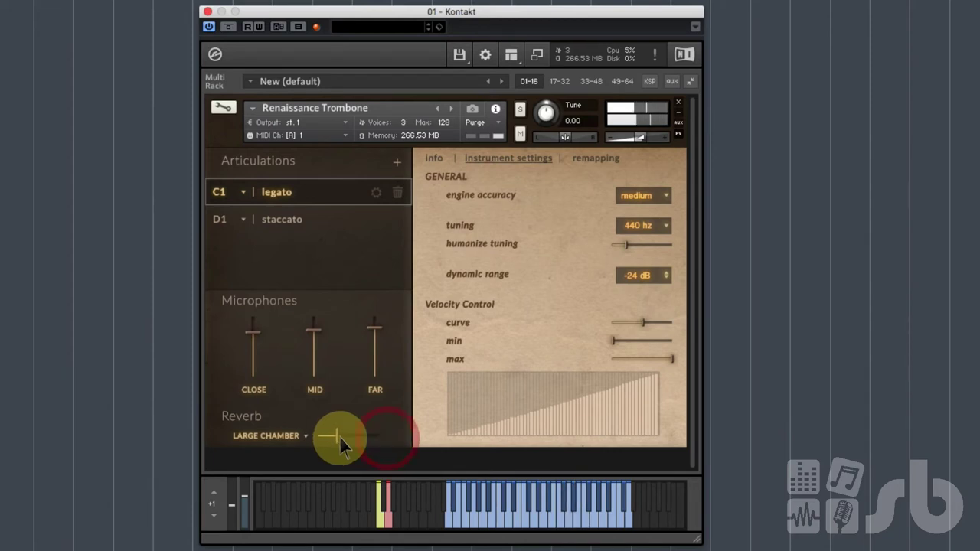
{"action": "left_click", "coordinate": [298, 432]}
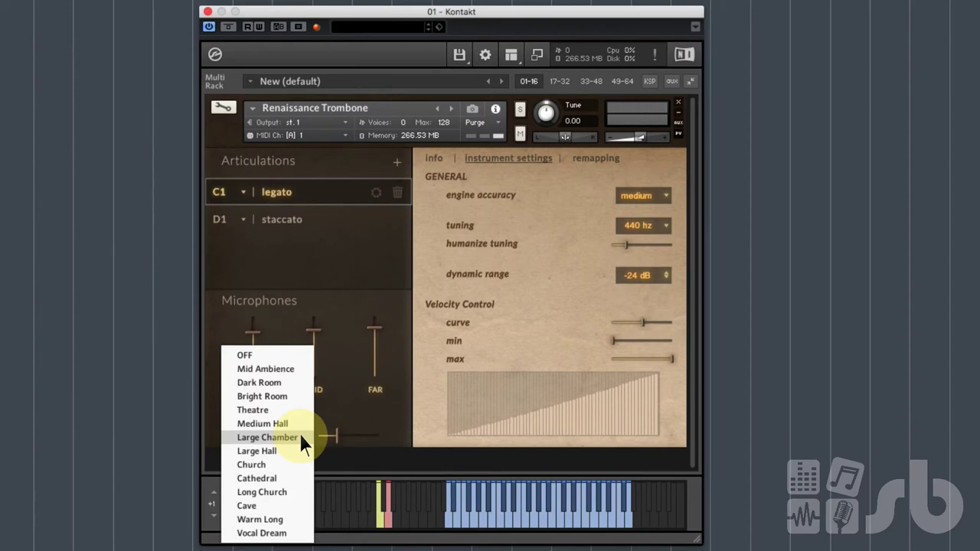
{"action": "left_click", "coordinate": [272, 505]}
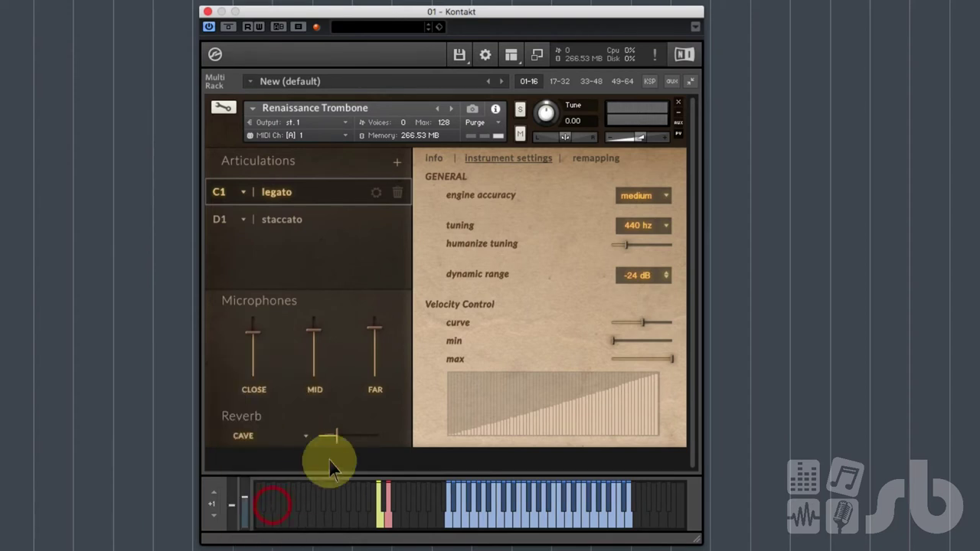
{"action": "left_click_drag", "start_coordinate": [334, 435], "coordinate": [368, 435]}
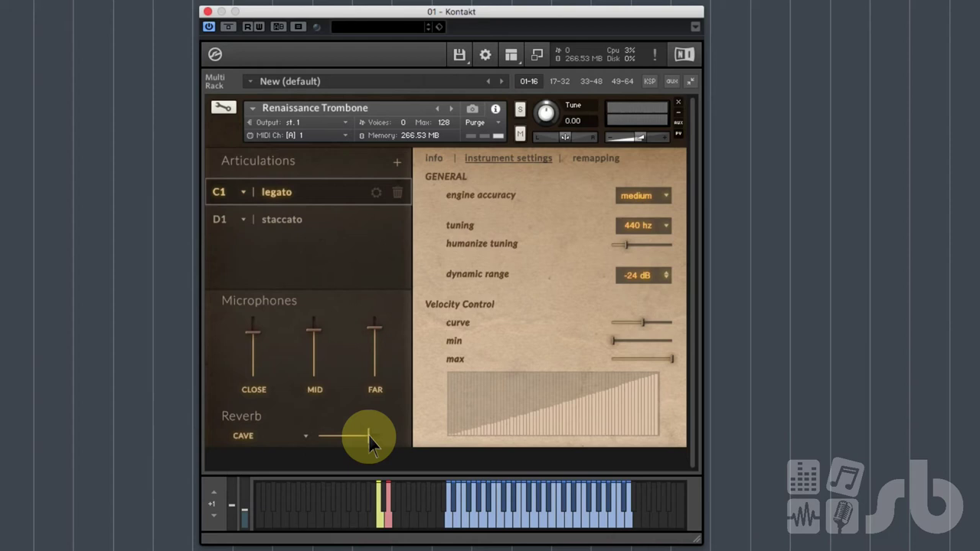
{"action": "left_click_drag", "start_coordinate": [368, 434], "coordinate": [331, 437]}
{"action": "left_click", "coordinate": [273, 435]}
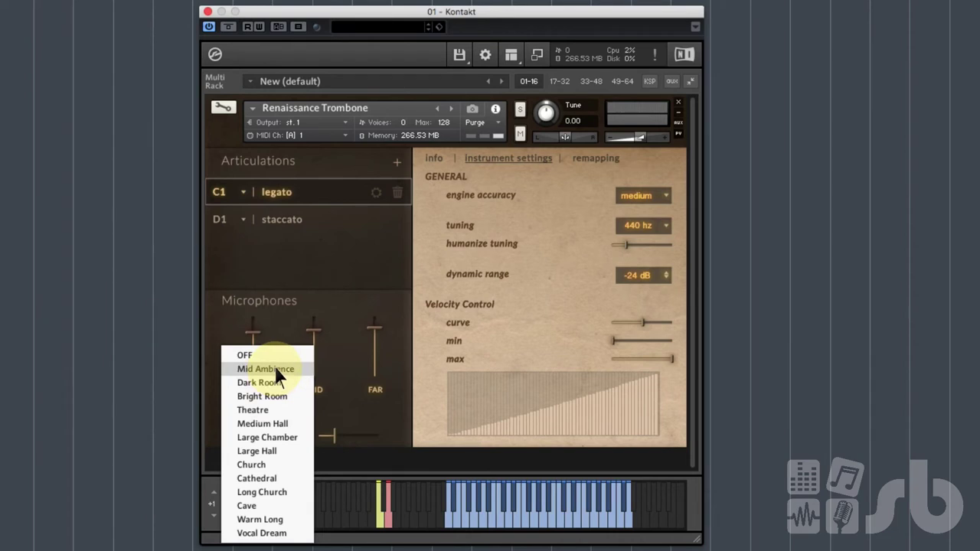
{"action": "left_click", "coordinate": [278, 437]}
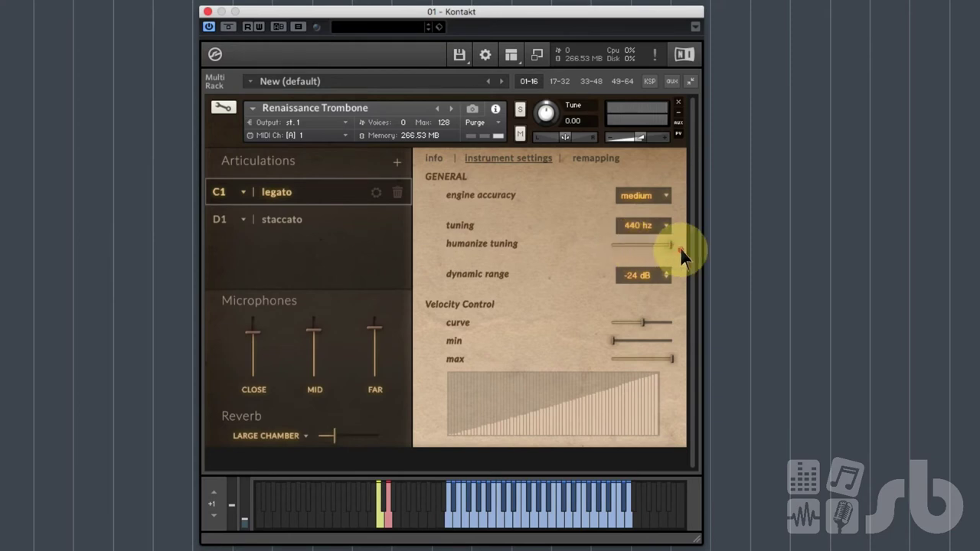
Step: Sweep humanize tuning to maximum and minimum, then settle it slightly above minimum
{"action": "left_click_drag", "start_coordinate": [679, 248], "coordinate": [681, 247]}
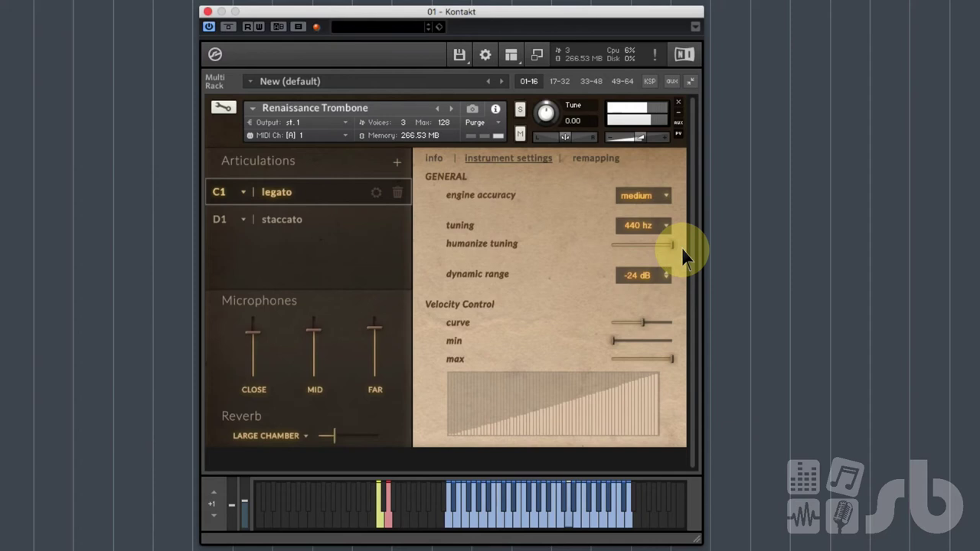
{"action": "left_click_drag", "start_coordinate": [677, 245], "coordinate": [583, 239]}
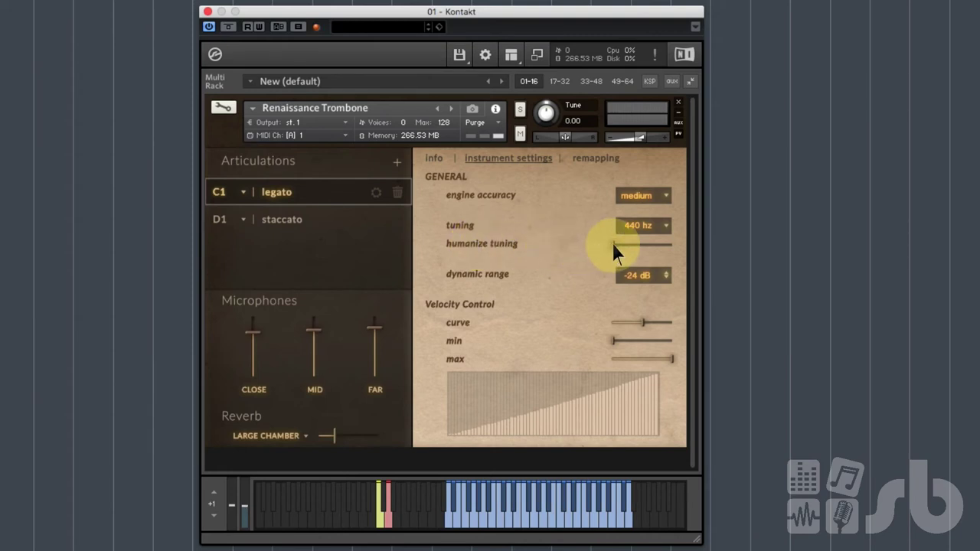
{"action": "left_click_drag", "start_coordinate": [612, 243], "coordinate": [634, 242]}
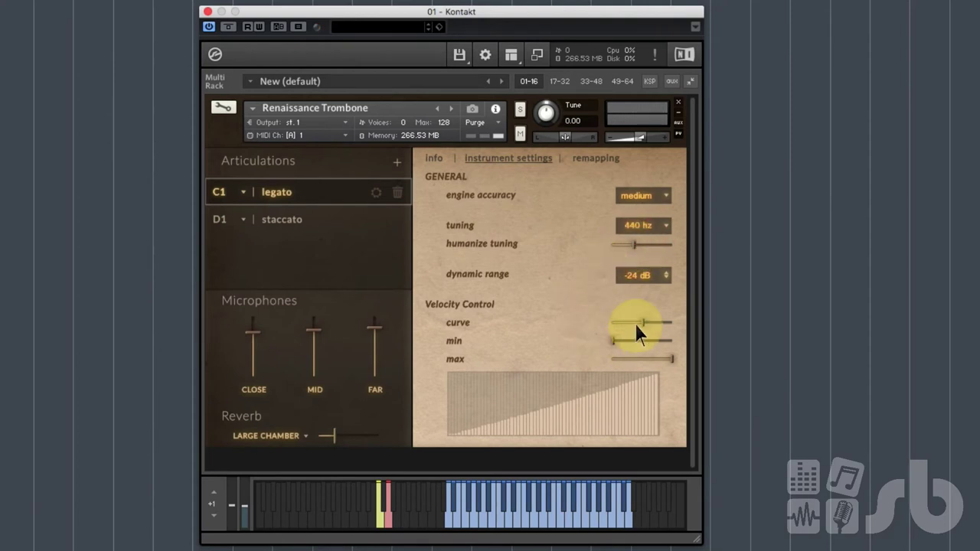
Step: Edit the dynamic range value, then drag it until it reads -36 dB
{"action": "double_click", "coordinate": [642, 275]}
{"action": "key", "text": "Return"}
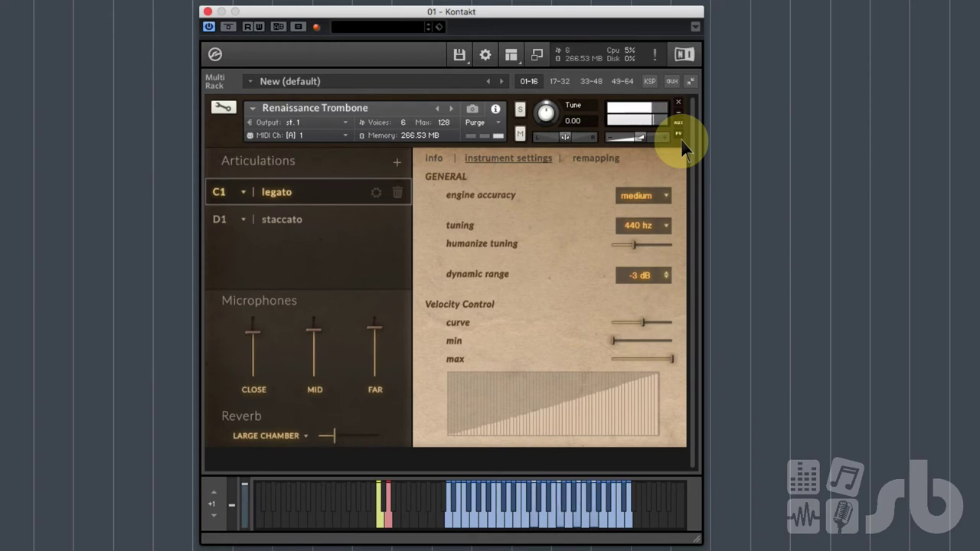
{"action": "left_click_drag", "start_coordinate": [635, 276], "coordinate": [644, 486]}
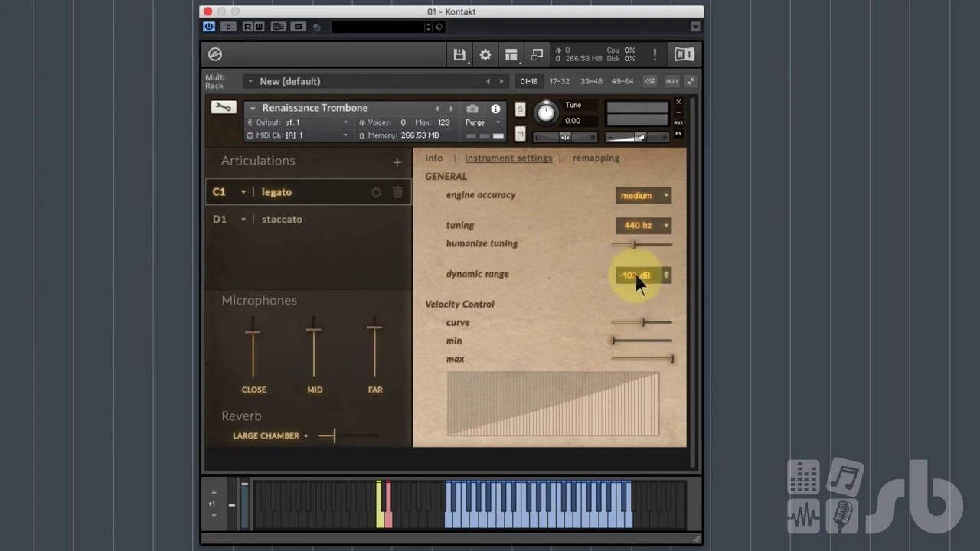
{"action": "left_click_drag", "start_coordinate": [628, 283], "coordinate": [656, 182]}
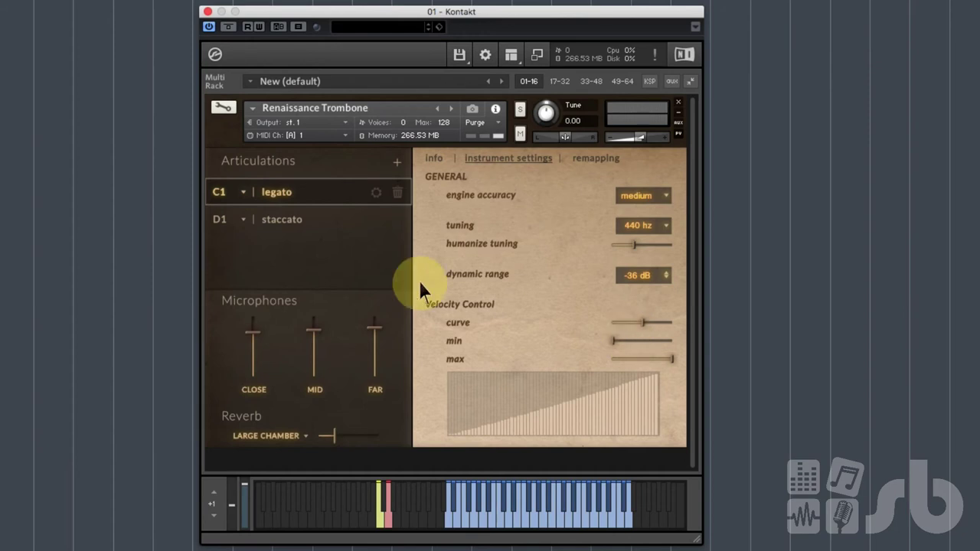
Step: Make staccato the active articulation and experiment with the velocity curve, minimum and maximum
{"action": "left_click", "coordinate": [307, 224]}
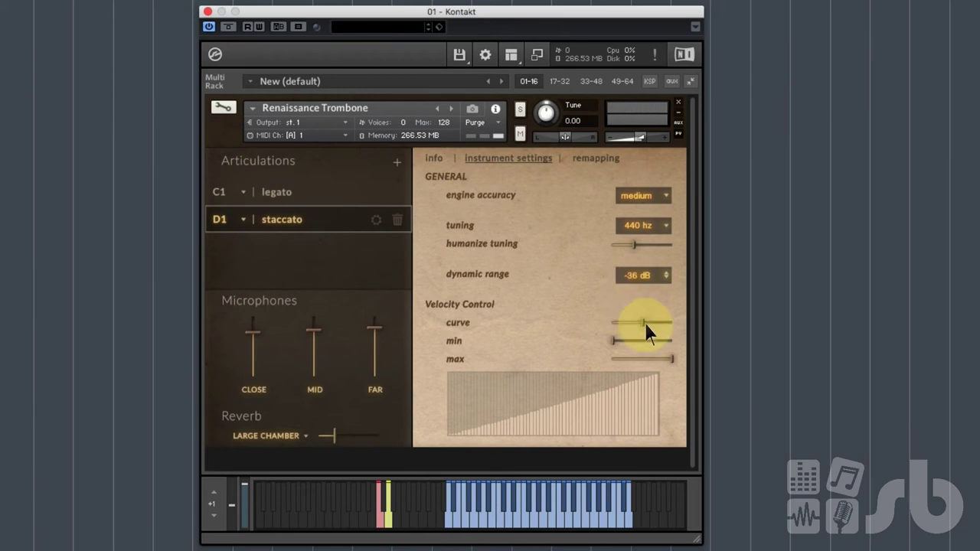
{"action": "left_click_drag", "start_coordinate": [644, 323], "coordinate": [705, 321]}
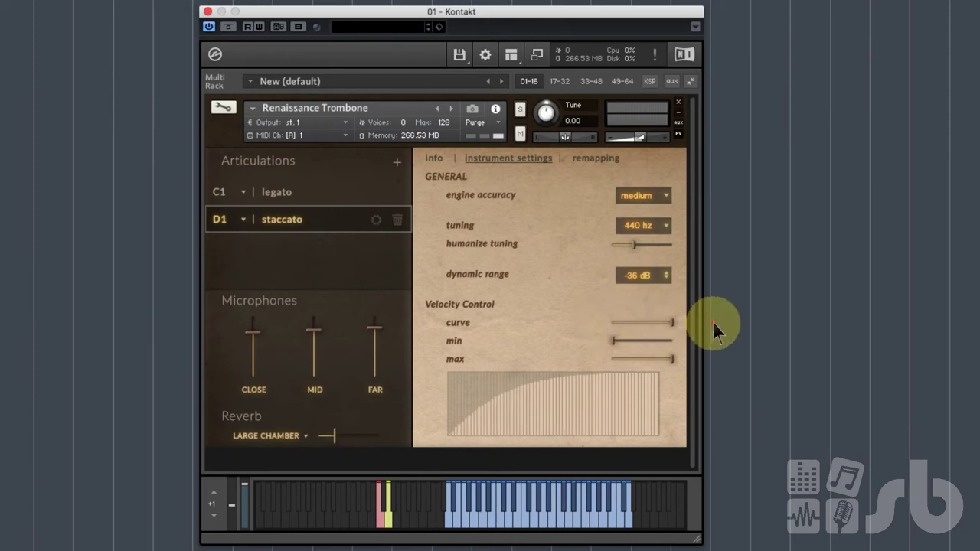
{"action": "left_click_drag", "start_coordinate": [624, 339], "coordinate": [691, 338]}
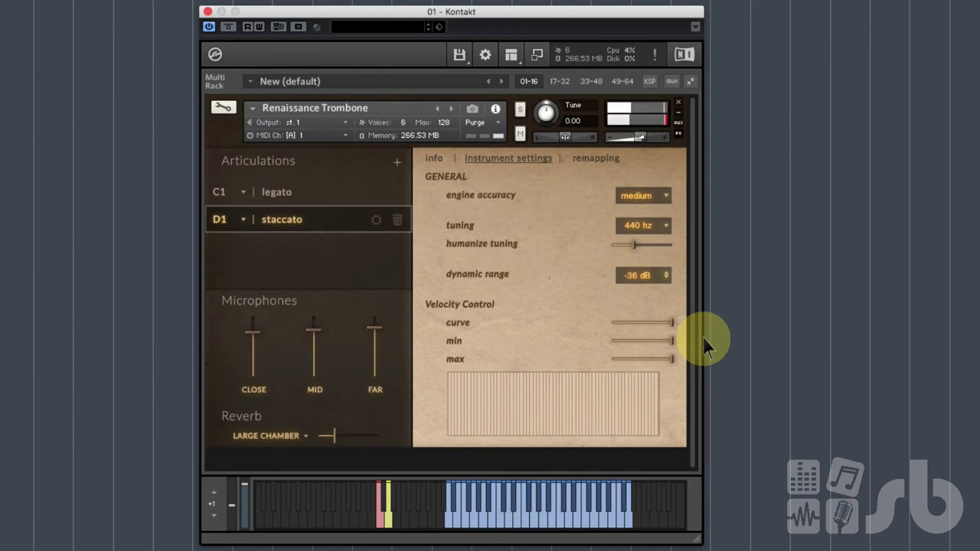
{"action": "left_click_drag", "start_coordinate": [671, 322], "coordinate": [598, 344]}
{"action": "left_click_drag", "start_coordinate": [665, 358], "coordinate": [626, 356]}
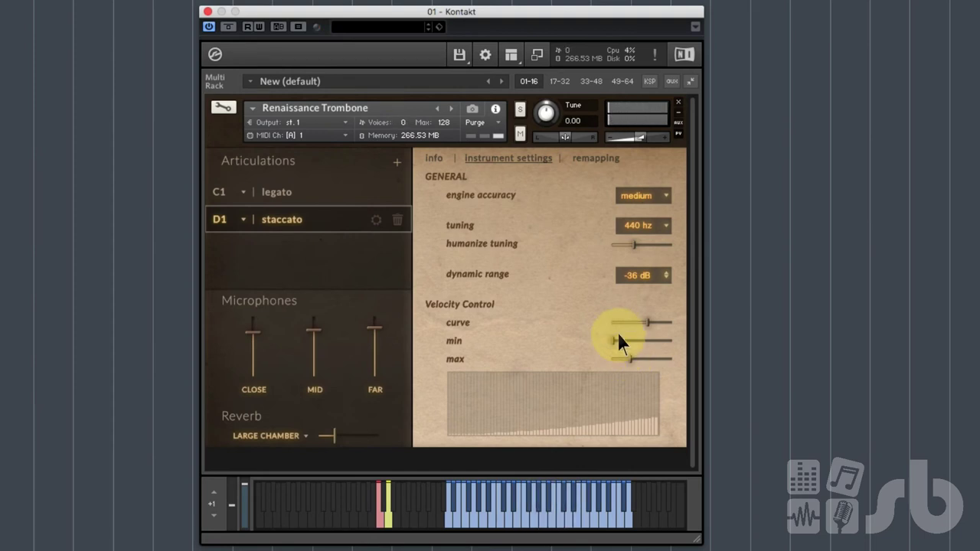
Step: Reset velocity minimum to the bottom and maximum to full for a linear ramp
{"action": "left_click_drag", "start_coordinate": [611, 343], "coordinate": [670, 359]}
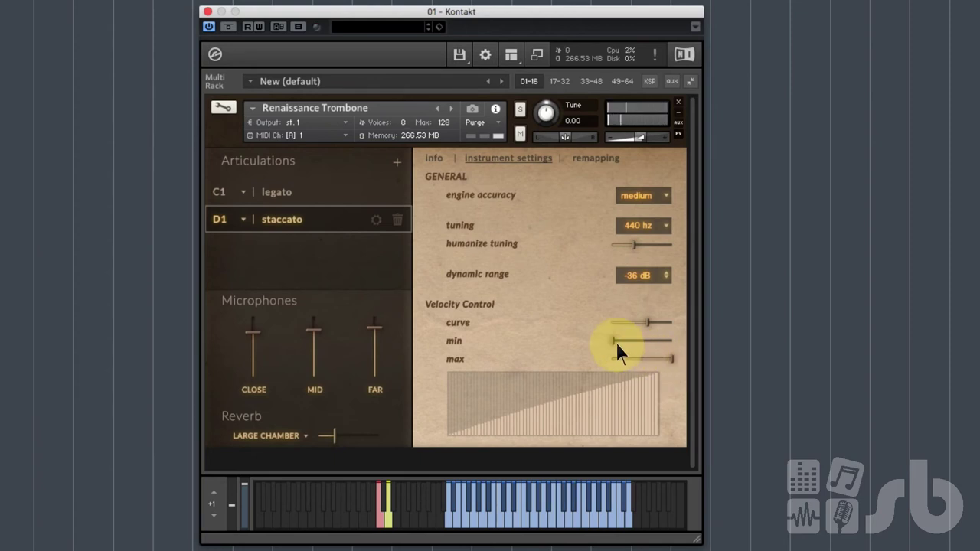
{"action": "left_click_drag", "start_coordinate": [613, 342], "coordinate": [626, 322]}
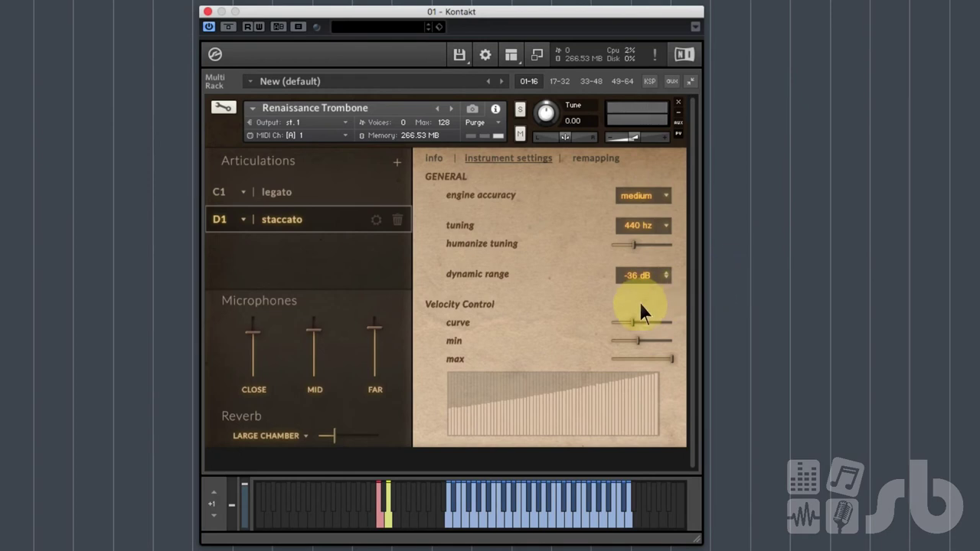
{"action": "left_click_drag", "start_coordinate": [634, 318], "coordinate": [586, 334]}
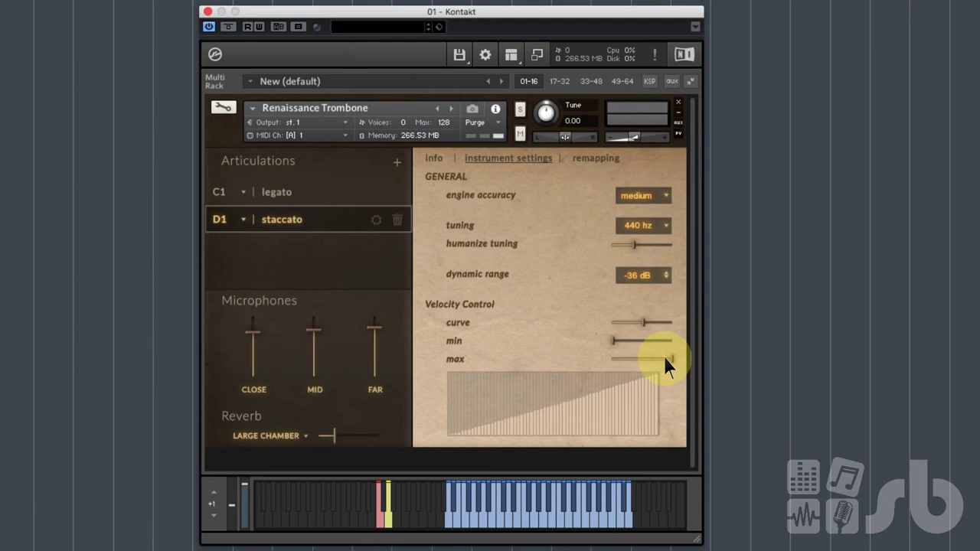
{"action": "left_click_drag", "start_coordinate": [669, 358], "coordinate": [684, 360]}
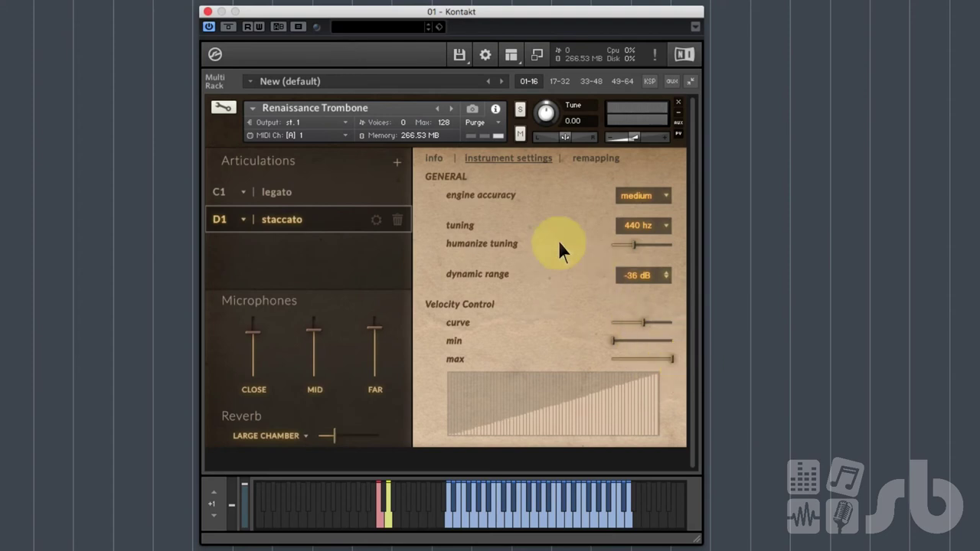
Step: Show the Renaissance Trombone info page, then select legato and open its articulation settings
{"action": "left_click", "coordinate": [441, 152]}
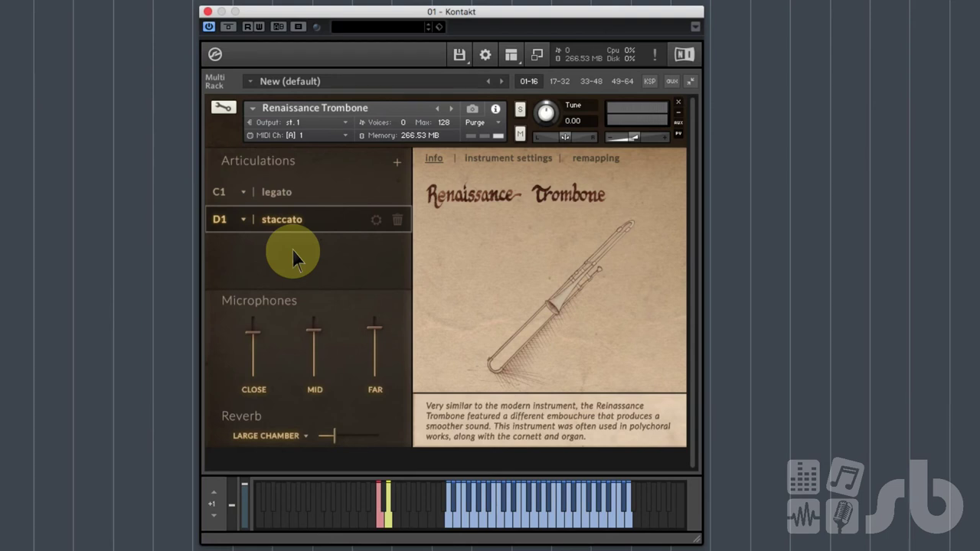
{"action": "left_click", "coordinate": [276, 194]}
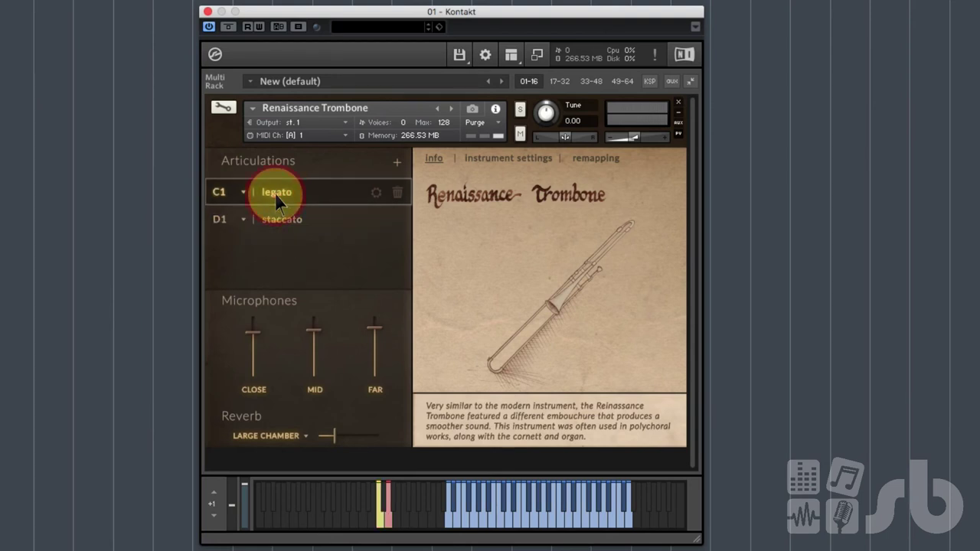
{"action": "left_click", "coordinate": [283, 218]}
{"action": "left_click", "coordinate": [281, 191]}
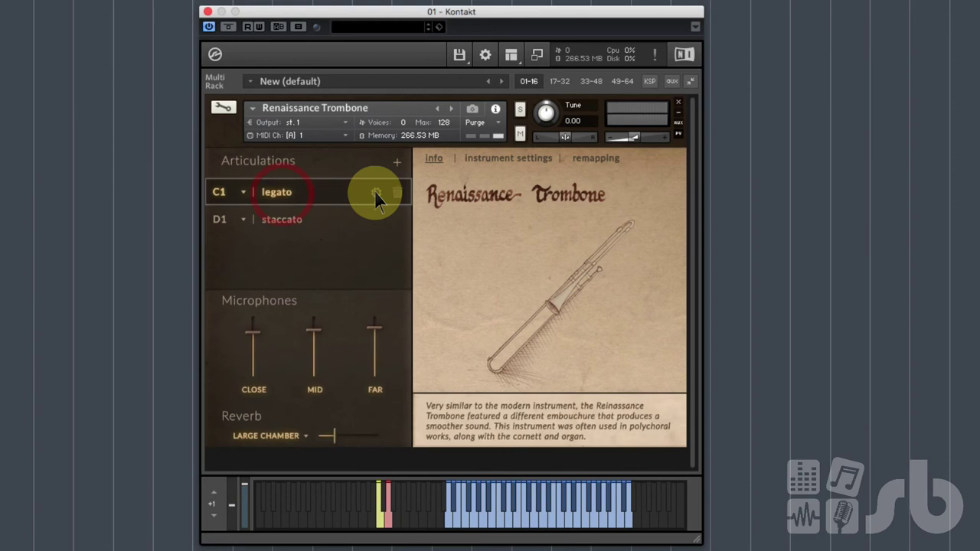
{"action": "left_click", "coordinate": [380, 194]}
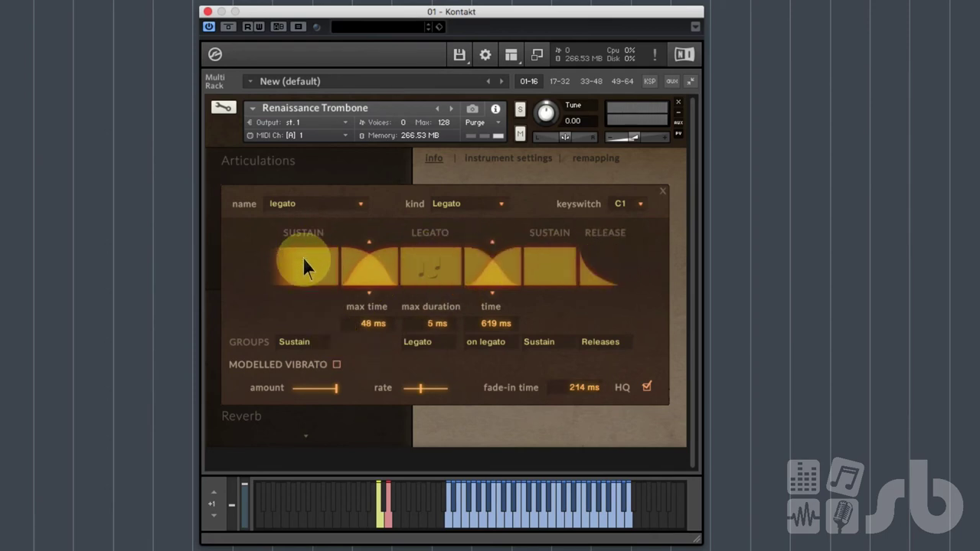
Step: Inspect the legato editor's sustain, transition and release group dropdowns without changing them
{"action": "left_click", "coordinate": [295, 342]}
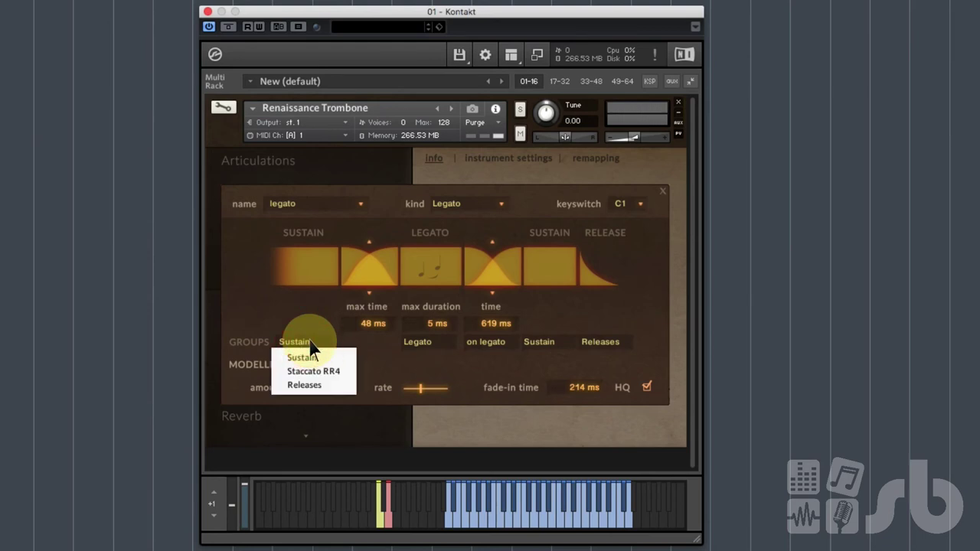
{"action": "left_click", "coordinate": [302, 309]}
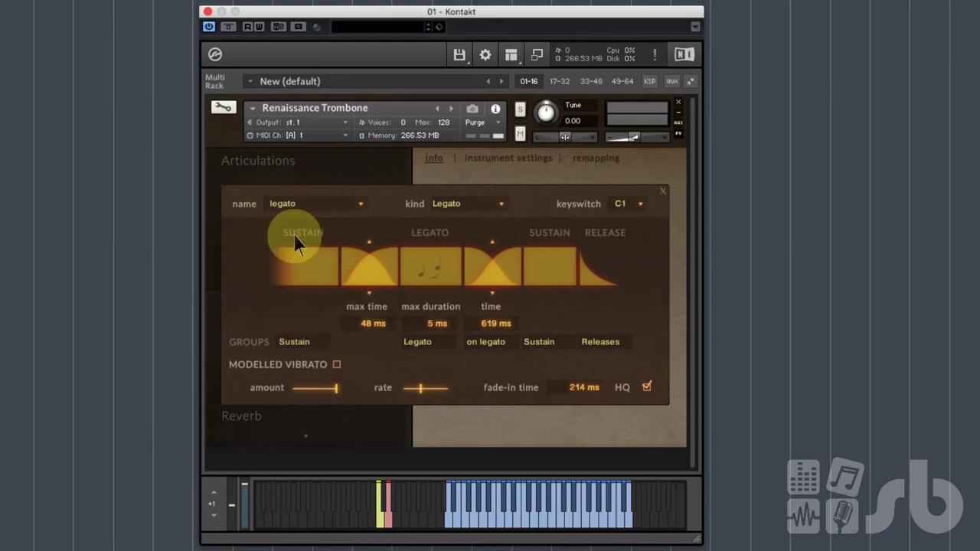
{"action": "left_click", "coordinate": [305, 342]}
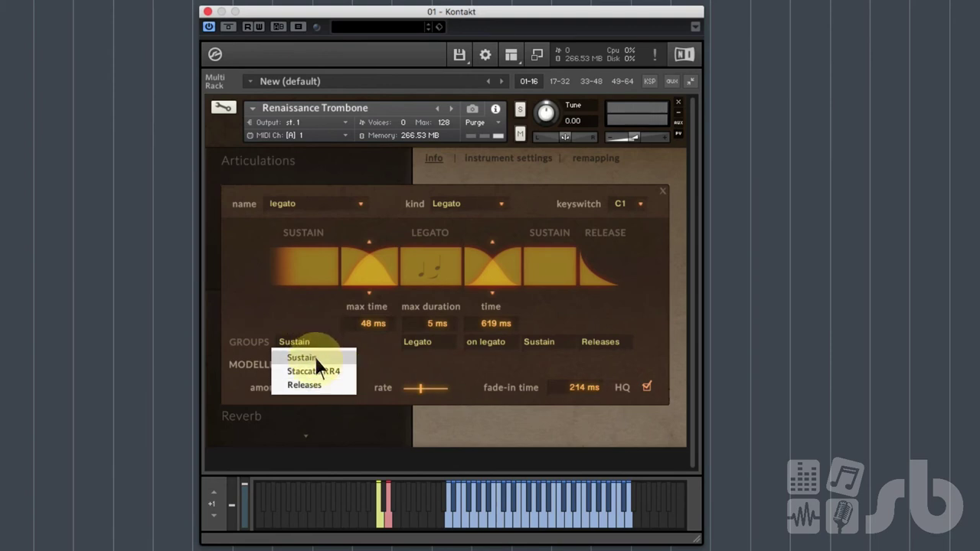
{"action": "left_click", "coordinate": [304, 304]}
{"action": "left_click", "coordinate": [417, 341]}
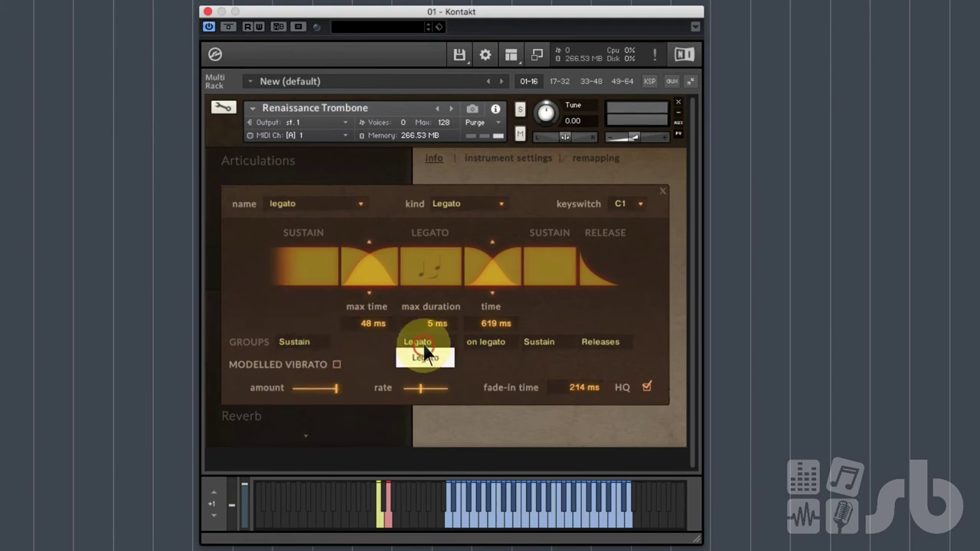
{"action": "left_click", "coordinate": [491, 345]}
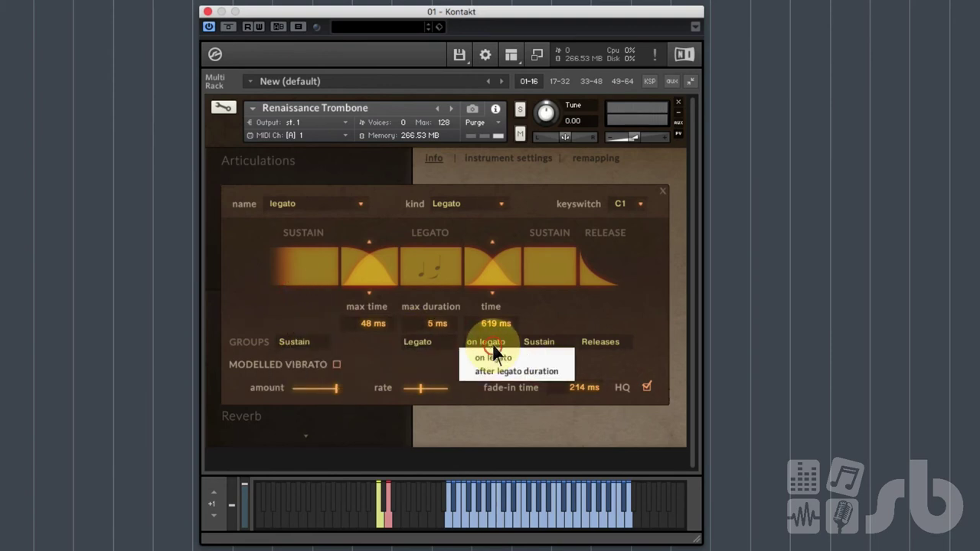
{"action": "left_click", "coordinate": [552, 345]}
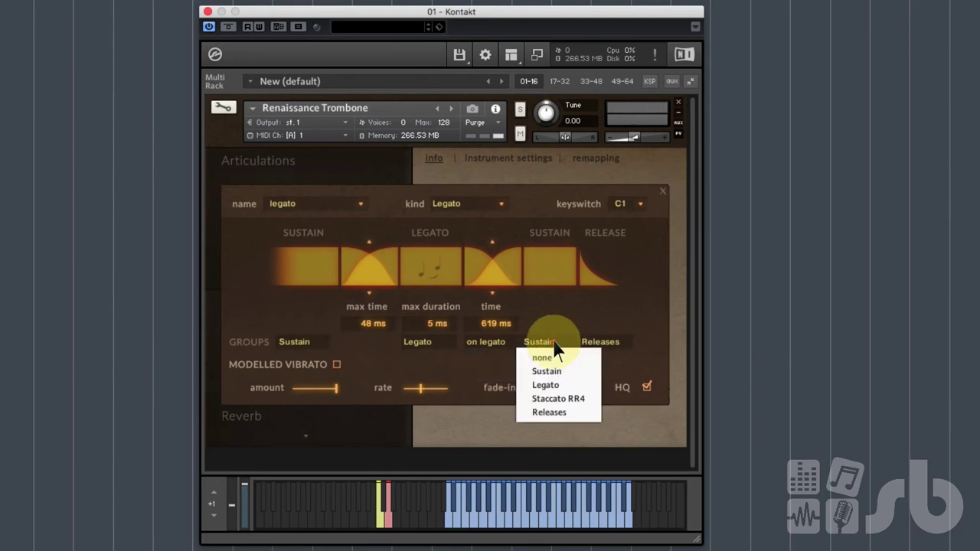
{"action": "left_click", "coordinate": [594, 315]}
{"action": "left_click", "coordinate": [597, 342]}
{"action": "left_click", "coordinate": [603, 310]}
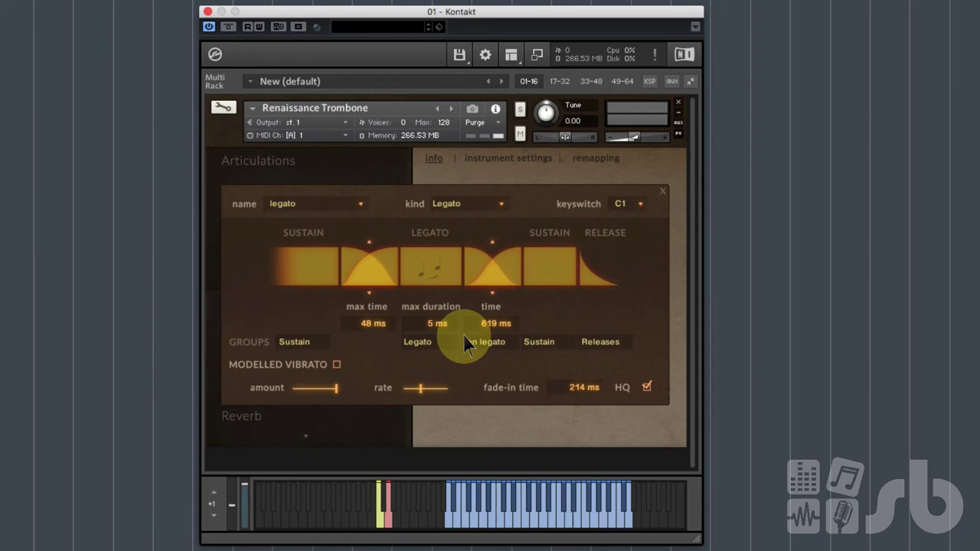
Step: Switch the legato release group from Releases to Staccato RR4
{"action": "left_click", "coordinate": [609, 342]}
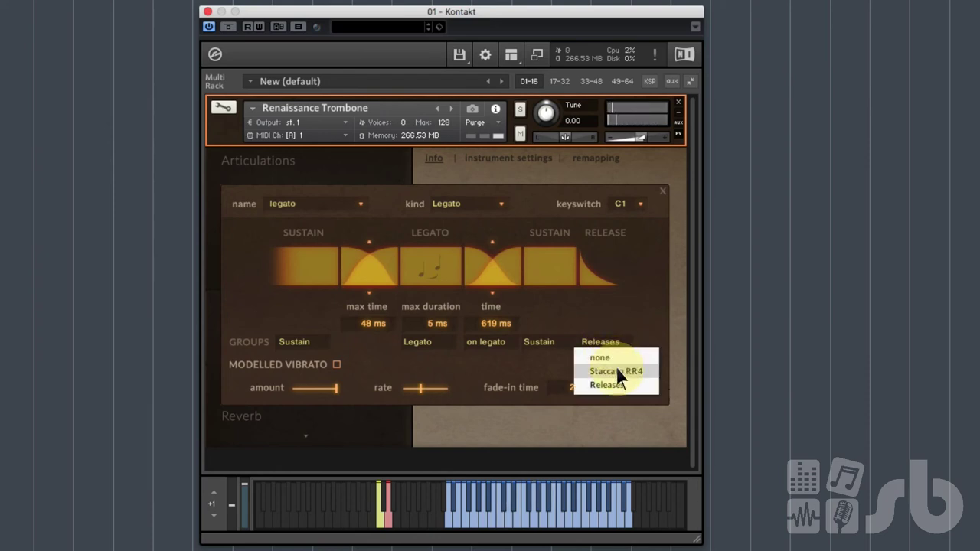
{"action": "left_click", "coordinate": [616, 369]}
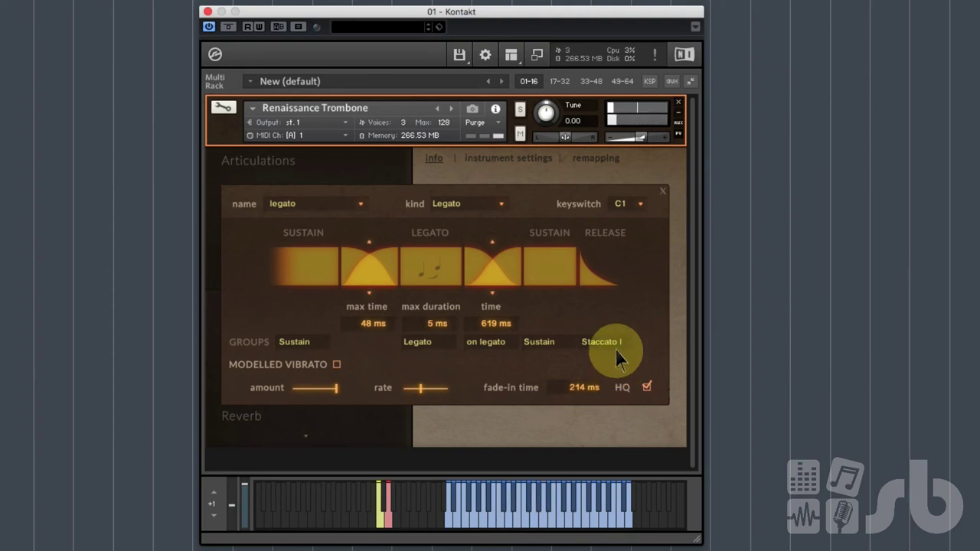
{"action": "left_click", "coordinate": [613, 345]}
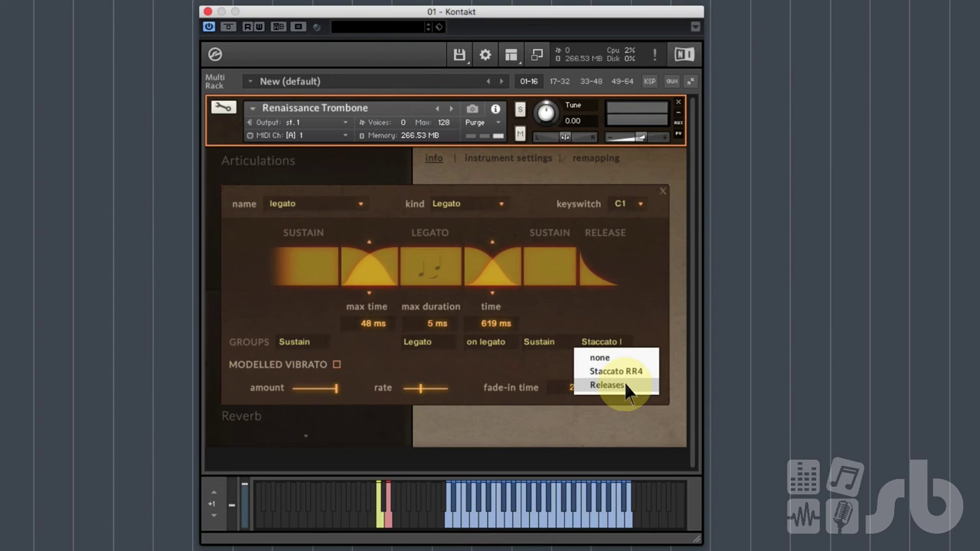
Step: Set the release group back to Releases and turn on modelled vibrato, trying another amount
{"action": "left_click", "coordinate": [607, 385]}
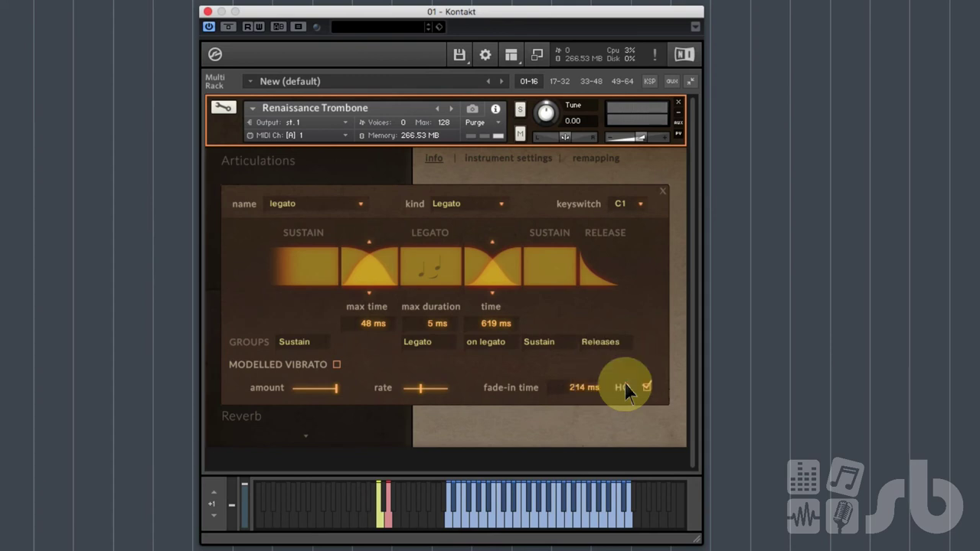
{"action": "left_click", "coordinate": [336, 365]}
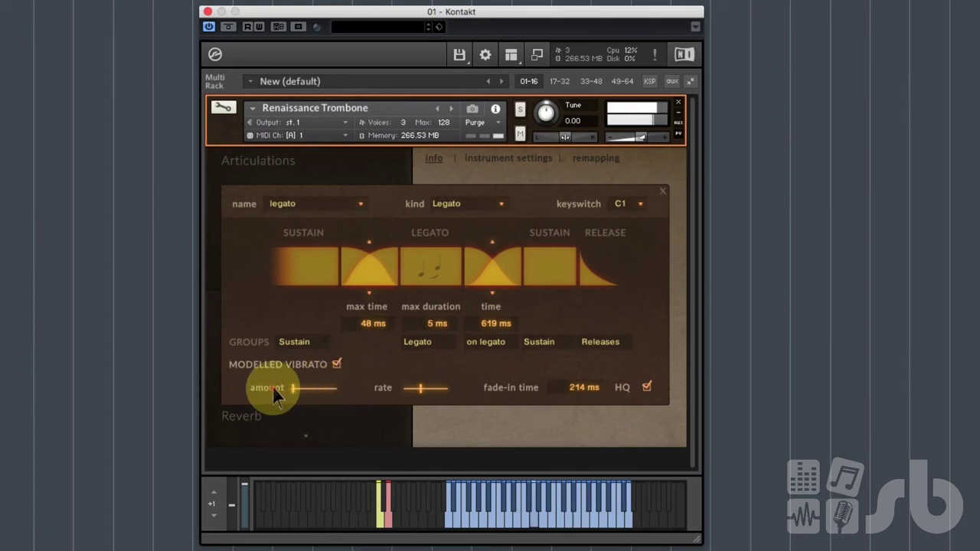
{"action": "mouse_move", "coordinate": [415, 385]}
{"action": "left_mouse_down"}
{"action": "mouse_move", "coordinate": [447, 389]}
{"action": "mouse_move", "coordinate": [422, 388]}
{"action": "left_mouse_up"}
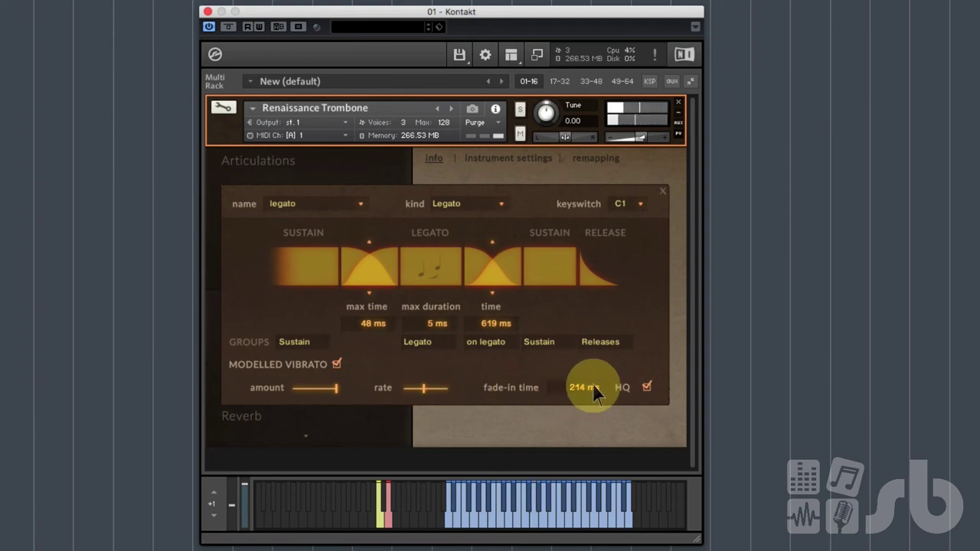
Step: Test fade-in times from 20 ms upward, settle on 145 ms, and turn modelled vibrato off
{"action": "left_click_drag", "start_coordinate": [581, 386], "coordinate": [579, 452]}
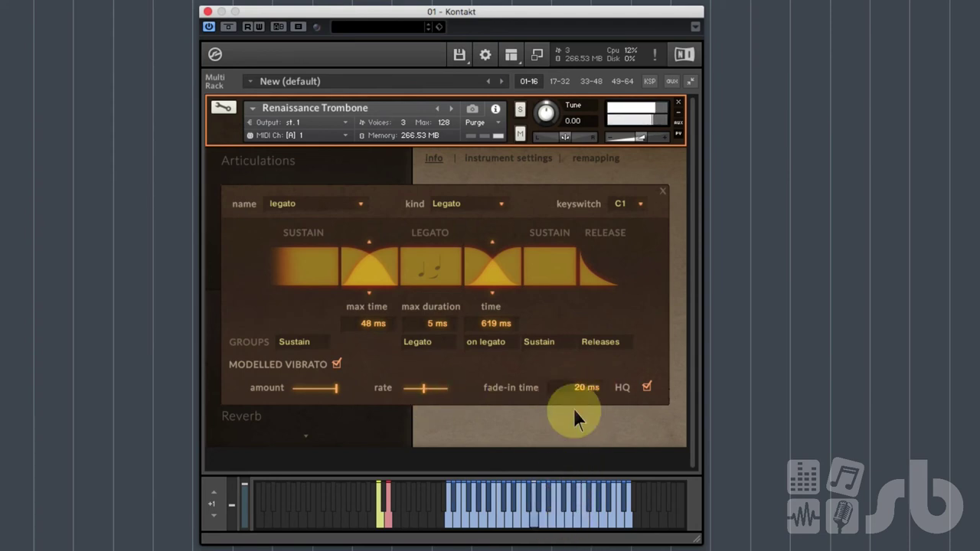
{"action": "left_click_drag", "start_coordinate": [586, 387], "coordinate": [624, 191]}
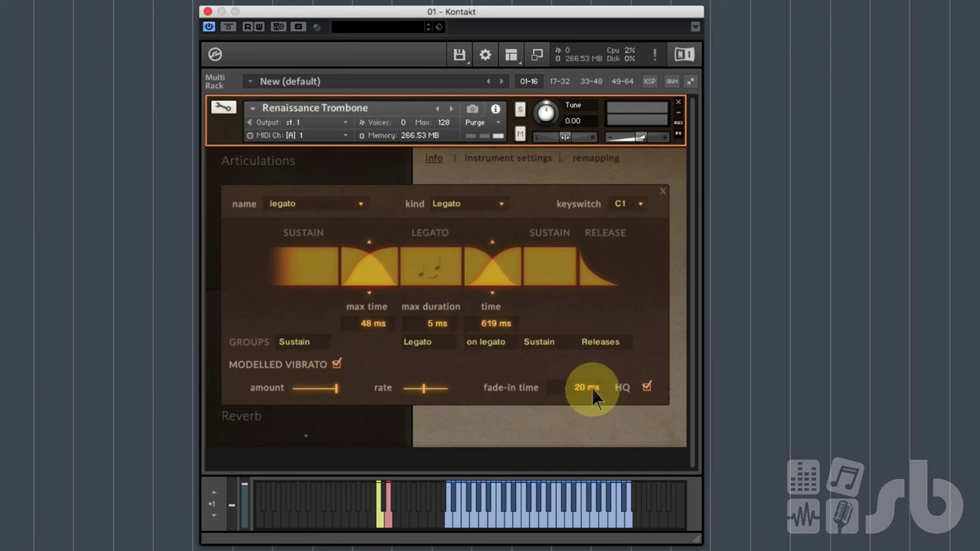
{"action": "left_click_drag", "start_coordinate": [593, 389], "coordinate": [605, 350]}
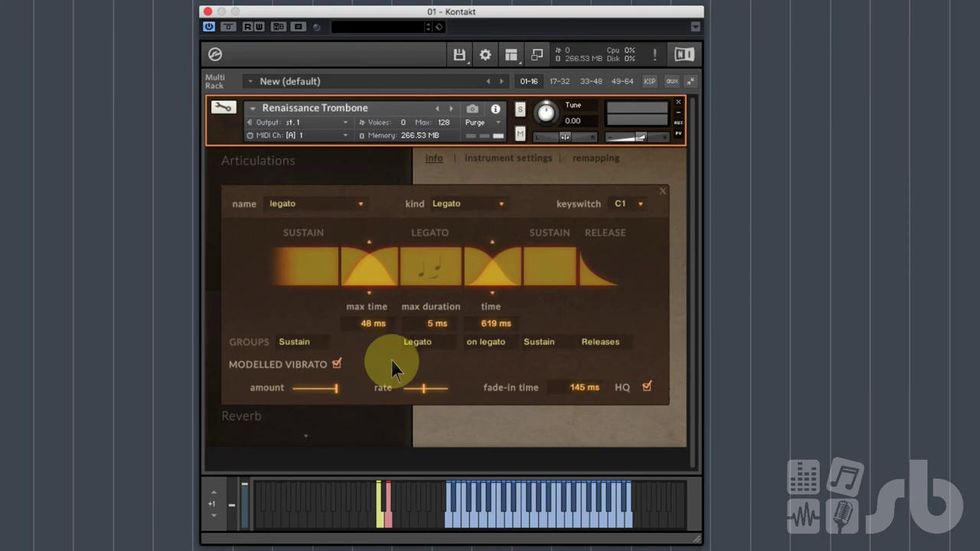
{"action": "left_click", "coordinate": [336, 365]}
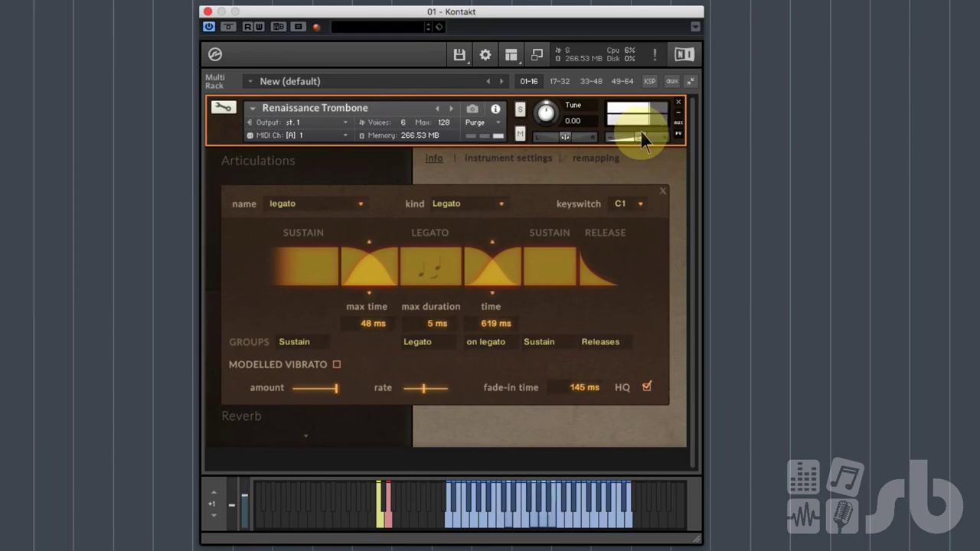
Step: Make the C1 articulation 'polyphonic' of Polyphonic kind with Releases as release samples
{"action": "left_click", "coordinate": [355, 204]}
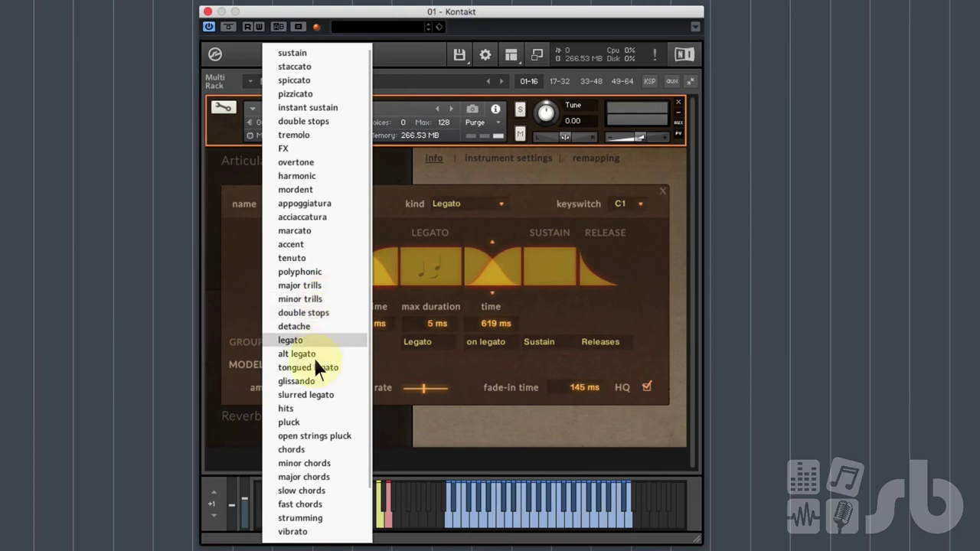
{"action": "left_click", "coordinate": [325, 270]}
{"action": "left_click", "coordinate": [476, 207]}
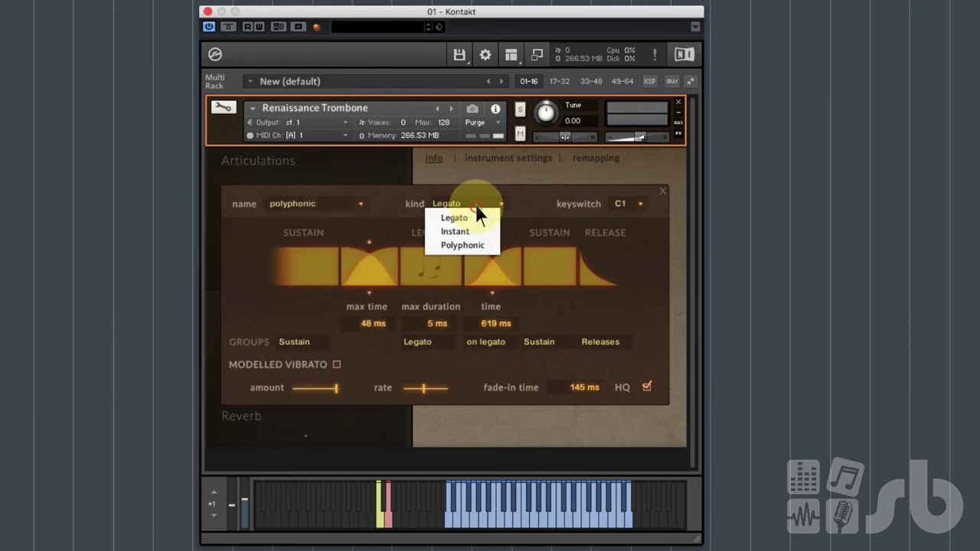
{"action": "left_click", "coordinate": [480, 246]}
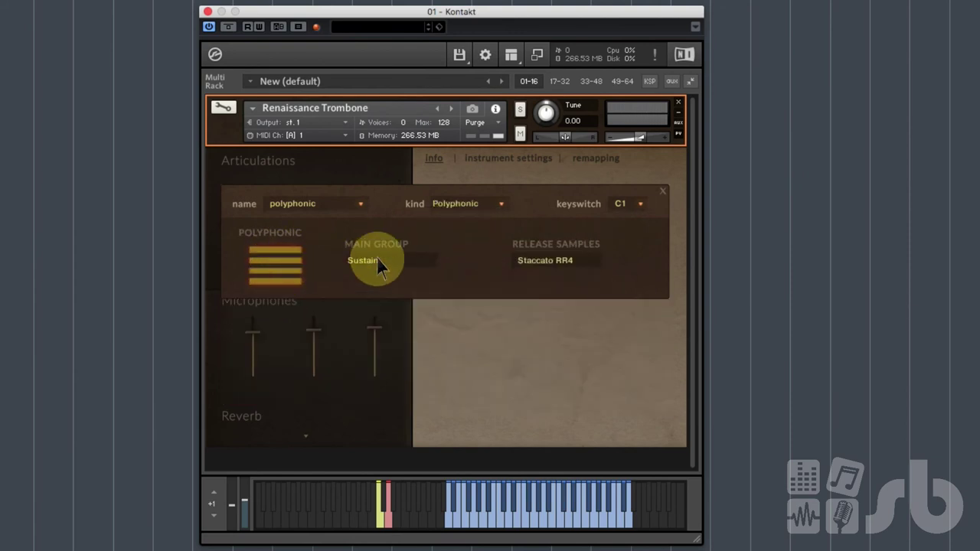
{"action": "left_click", "coordinate": [542, 260]}
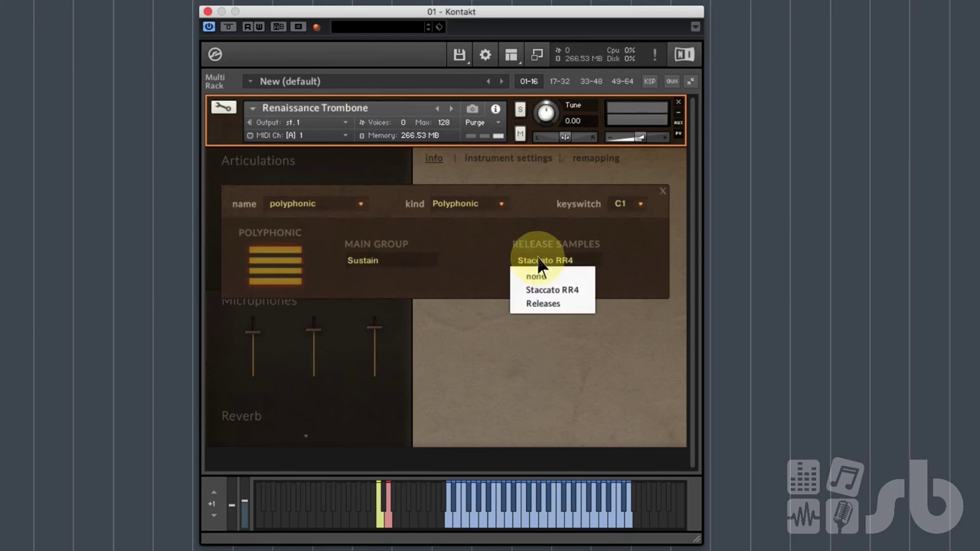
{"action": "left_click", "coordinate": [551, 303]}
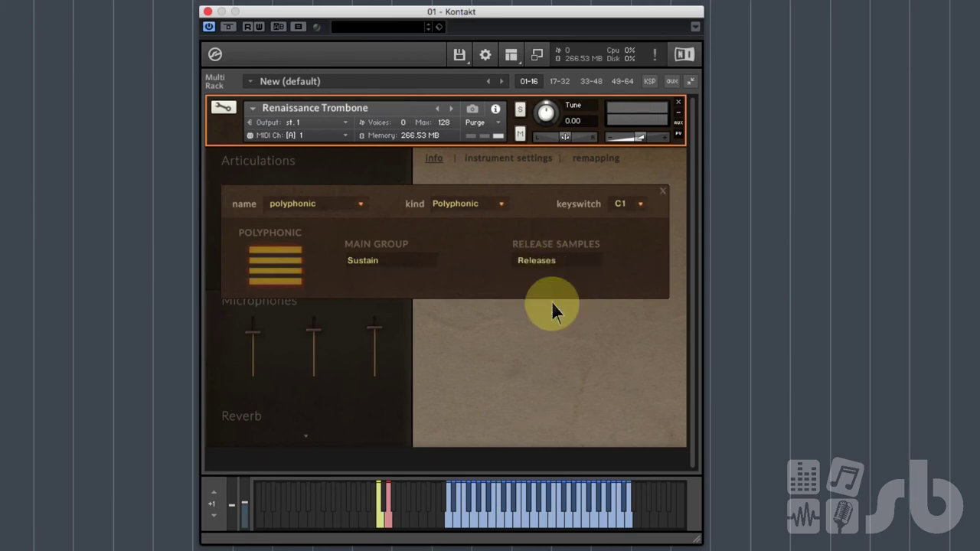
{"action": "left_click", "coordinate": [663, 190]}
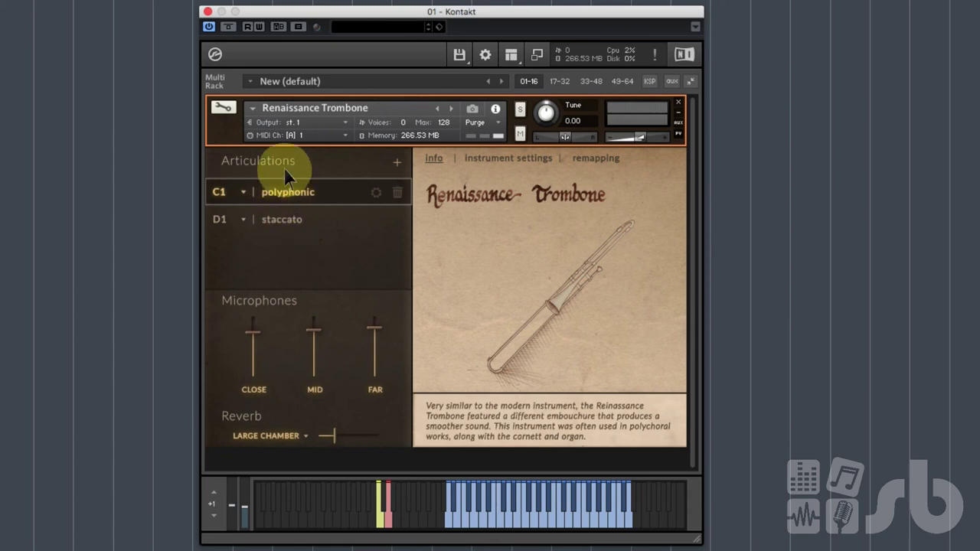
Step: Add a third articulation named legato, of the Legato kind, on keyswitch F-2
{"action": "left_click", "coordinate": [397, 163]}
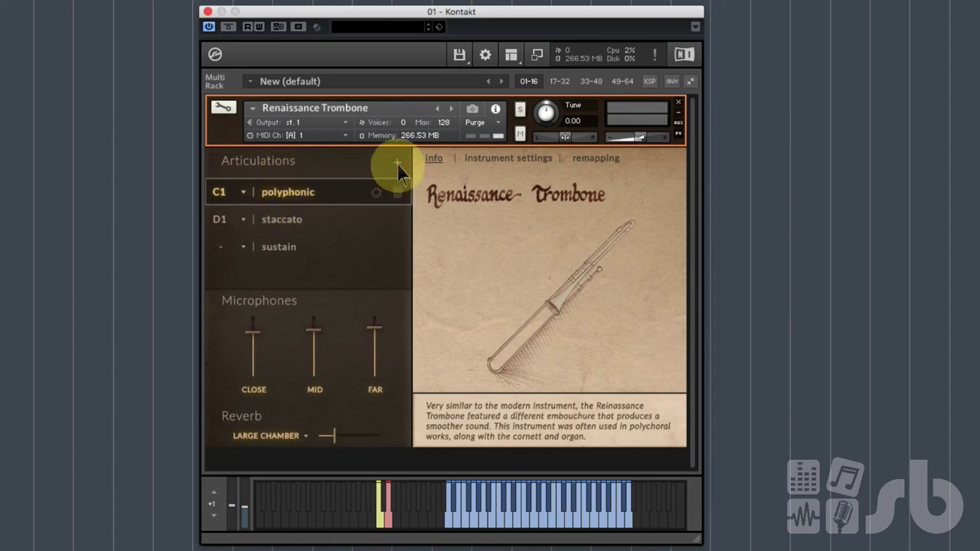
{"action": "left_click", "coordinate": [275, 244]}
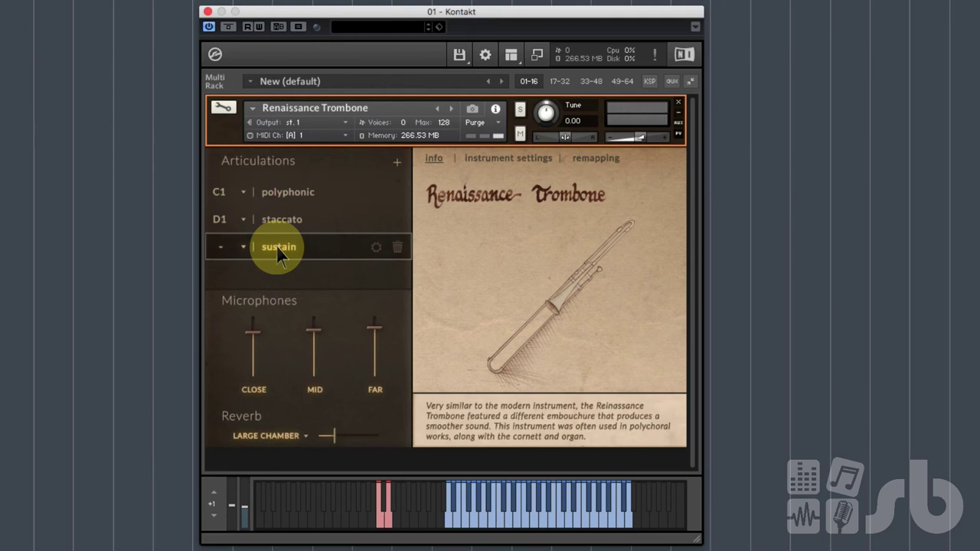
{"action": "left_click", "coordinate": [376, 248]}
{"action": "left_click", "coordinate": [318, 207]}
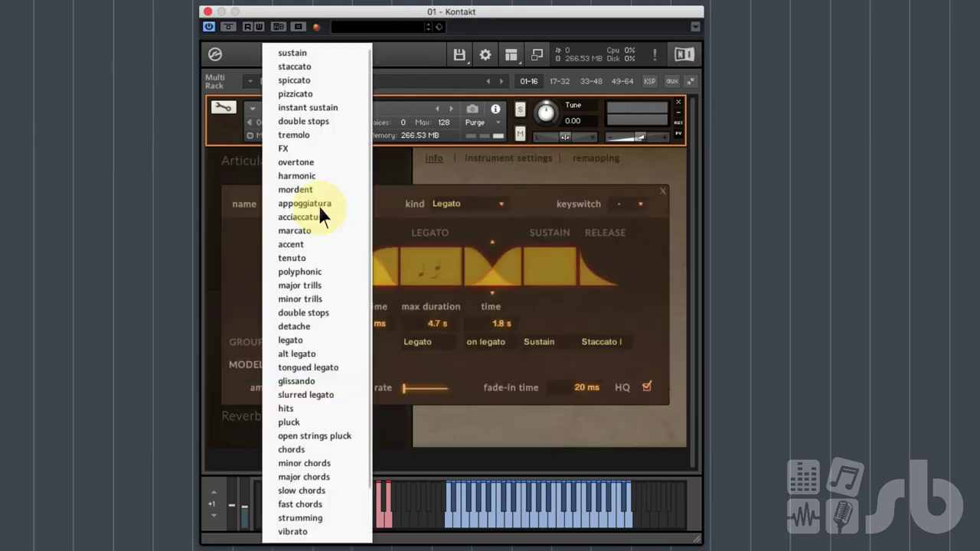
{"action": "left_click", "coordinate": [323, 337]}
{"action": "left_click", "coordinate": [465, 205]}
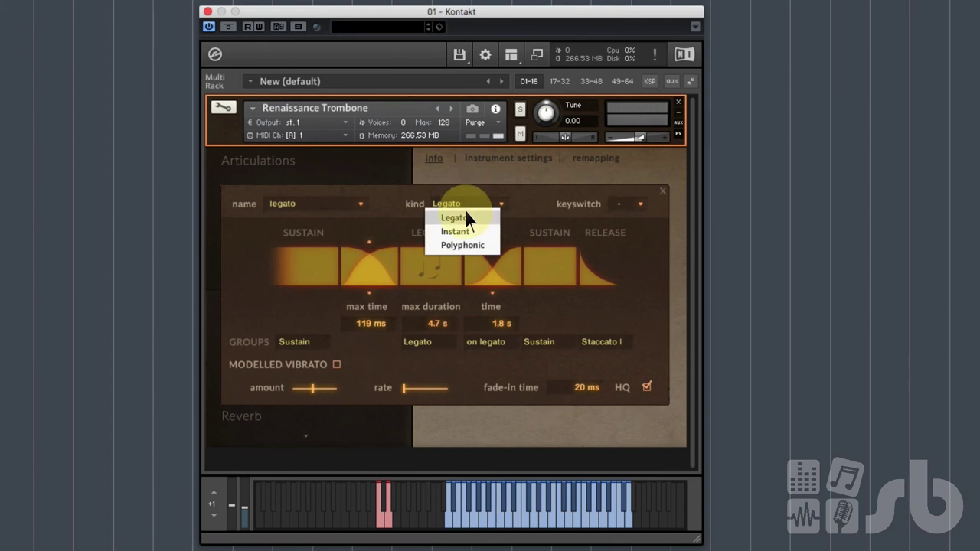
{"action": "left_click", "coordinate": [464, 216]}
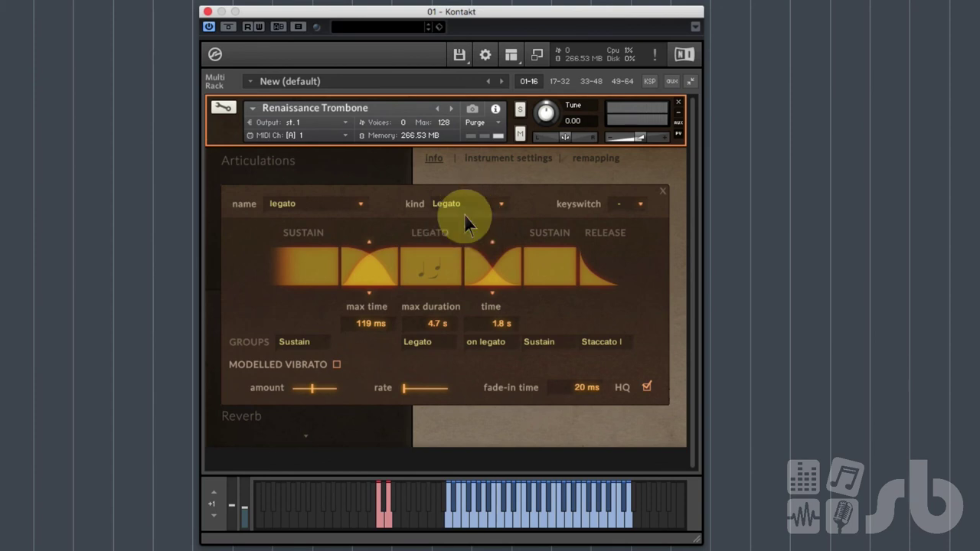
{"action": "left_click", "coordinate": [640, 204]}
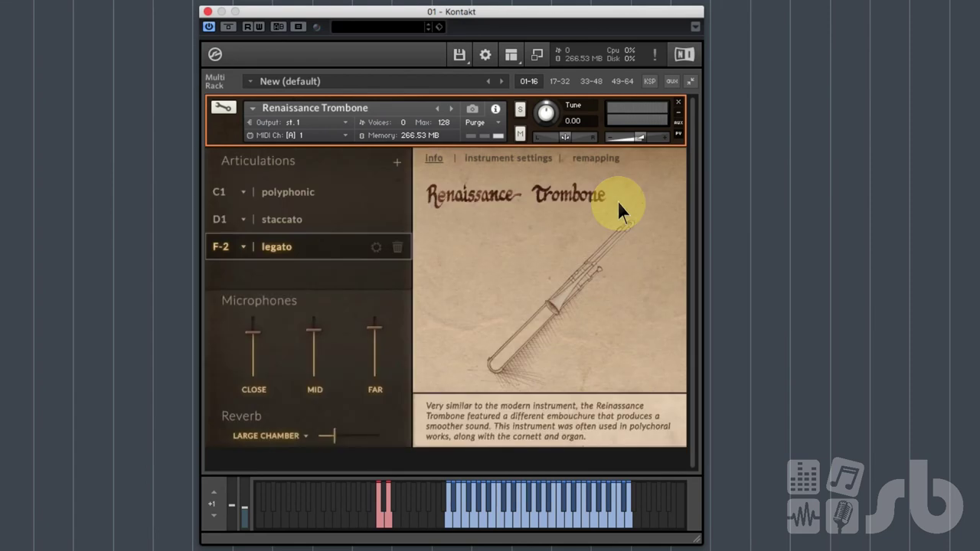
Step: Audition the polyphonic, staccato and legato articulations in turn
{"action": "left_click", "coordinate": [274, 197]}
{"action": "left_click", "coordinate": [283, 220]}
{"action": "left_click", "coordinate": [278, 246]}
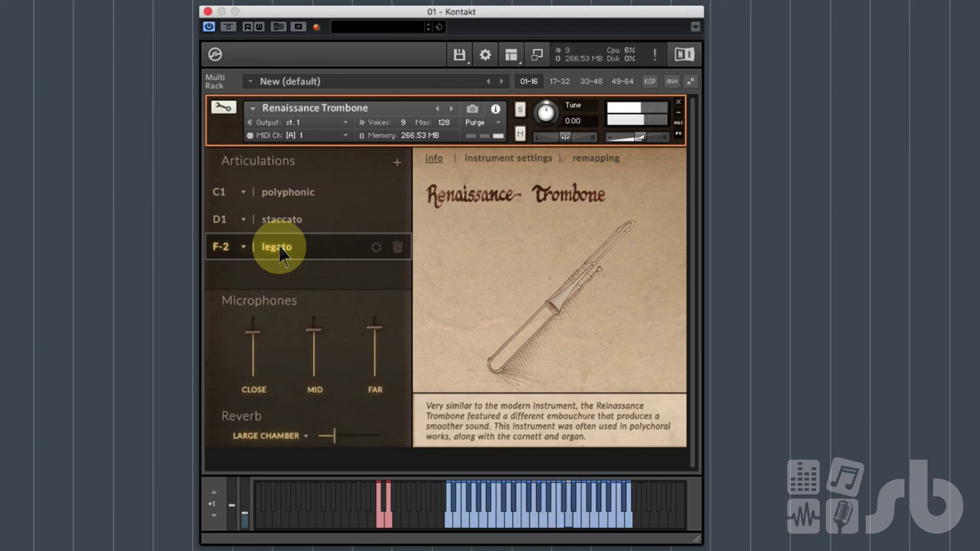
{"action": "left_click", "coordinate": [291, 192]}
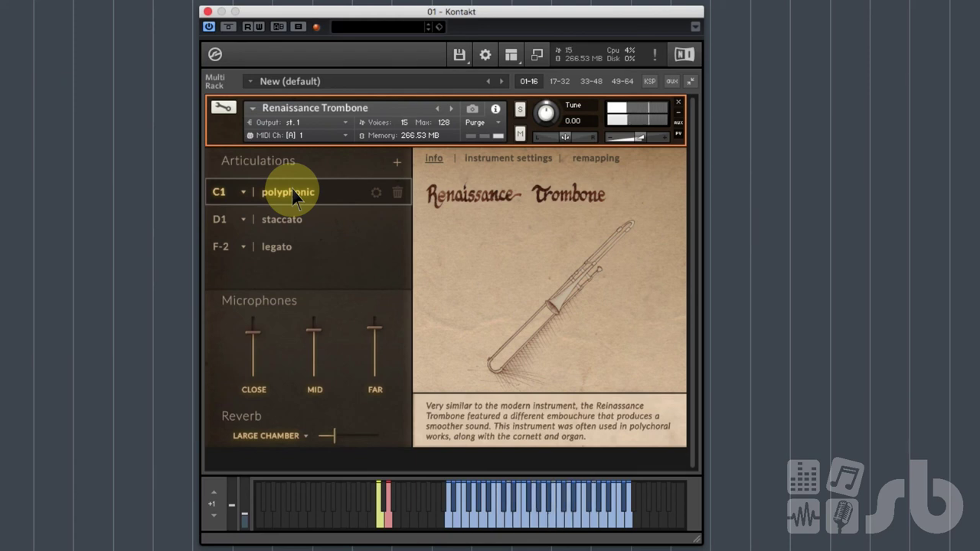
{"action": "left_click", "coordinate": [318, 225]}
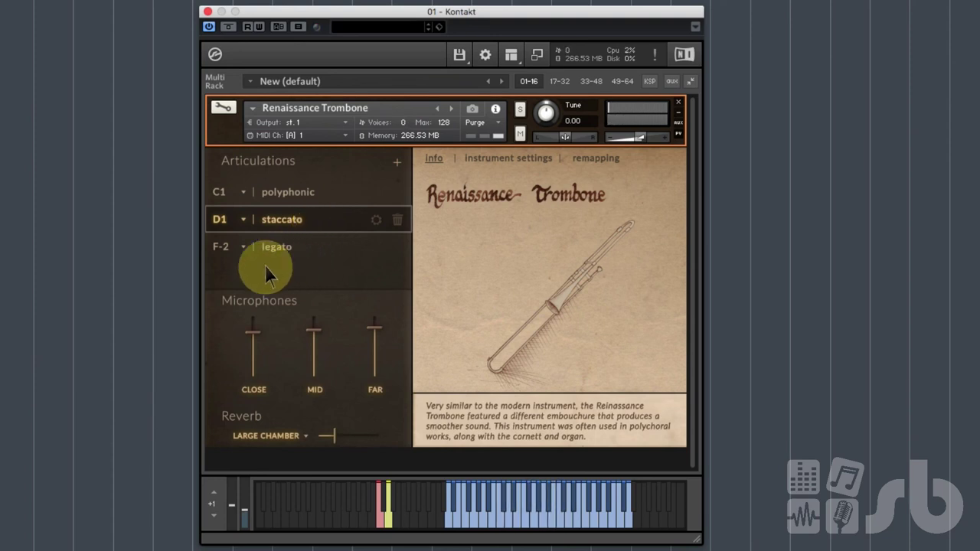
Step: Move legato's keyswitch down to E-2 and remove the extra sustain articulation
{"action": "left_click", "coordinate": [397, 163]}
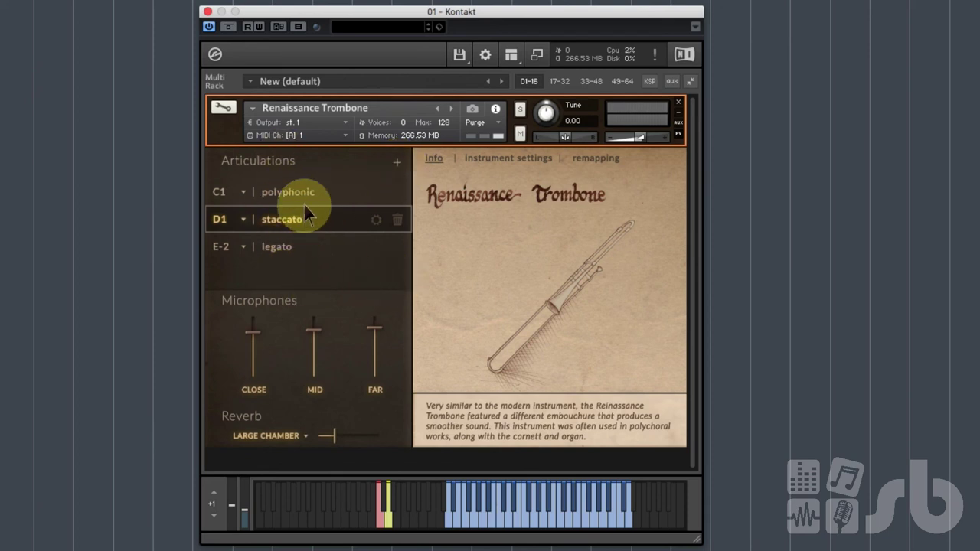
{"action": "left_click", "coordinate": [284, 195]}
{"action": "left_click", "coordinate": [282, 247]}
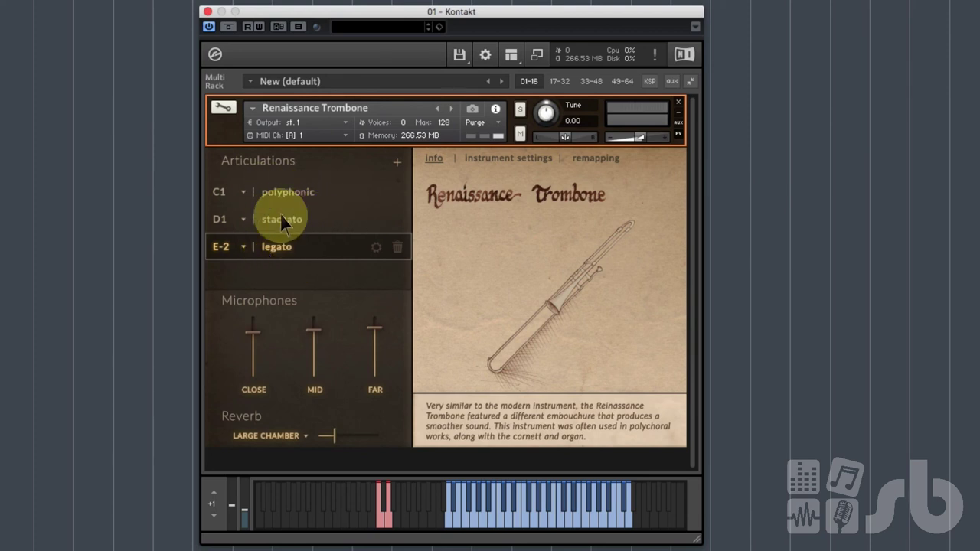
Step: Delete the legato and staccato articulations, leaving only polyphonic
{"action": "left_click", "coordinate": [398, 246]}
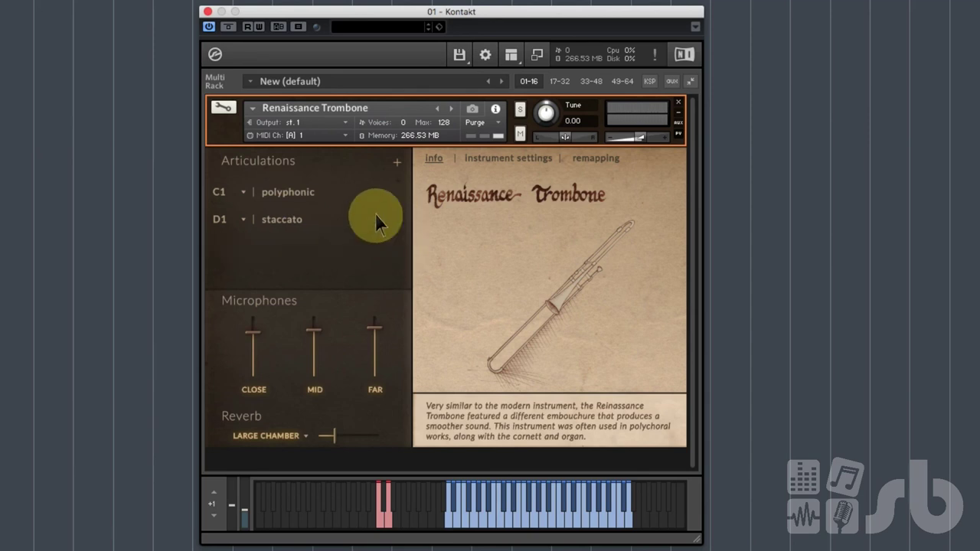
{"action": "left_click", "coordinate": [344, 220]}
{"action": "left_click", "coordinate": [395, 219]}
{"action": "left_click", "coordinate": [371, 193]}
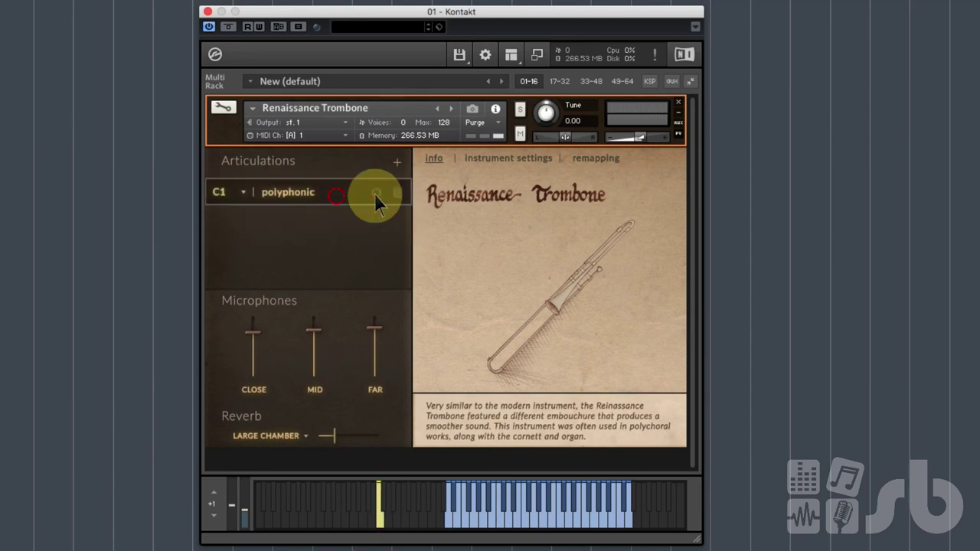
{"action": "left_click", "coordinate": [399, 191]}
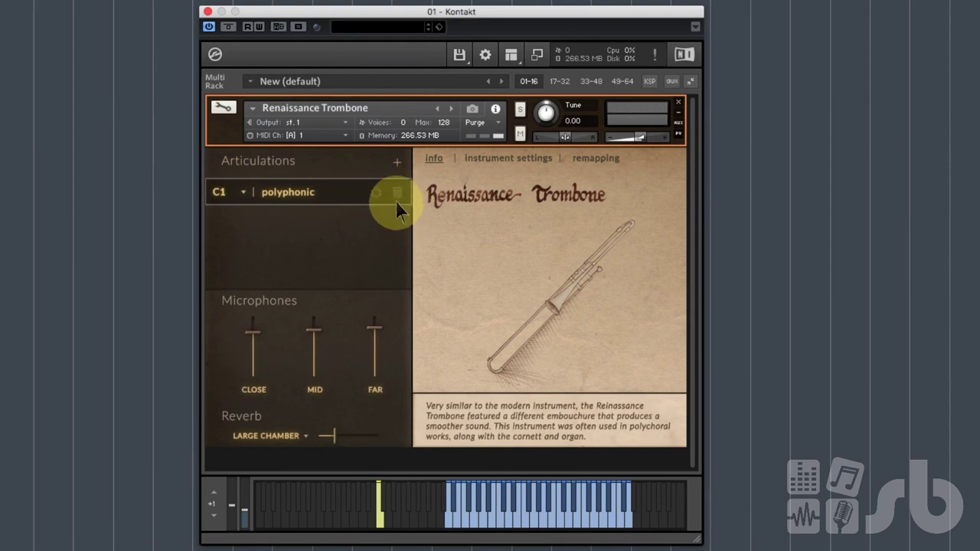
{"action": "left_click", "coordinate": [398, 192]}
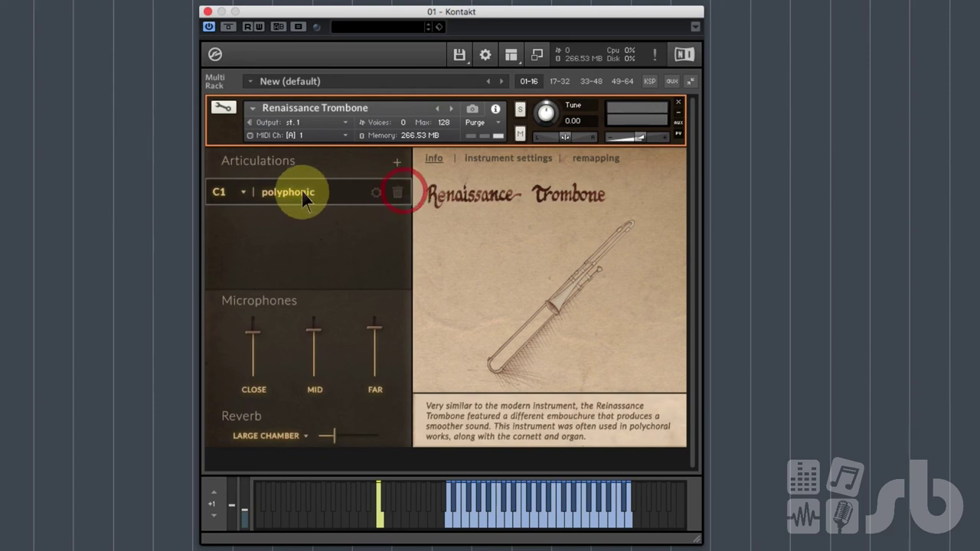
Step: Rename the remaining articulation to legato, make it Legato kind, and learn keyswitch F#-2
{"action": "left_click", "coordinate": [369, 192]}
{"action": "left_click", "coordinate": [368, 194]}
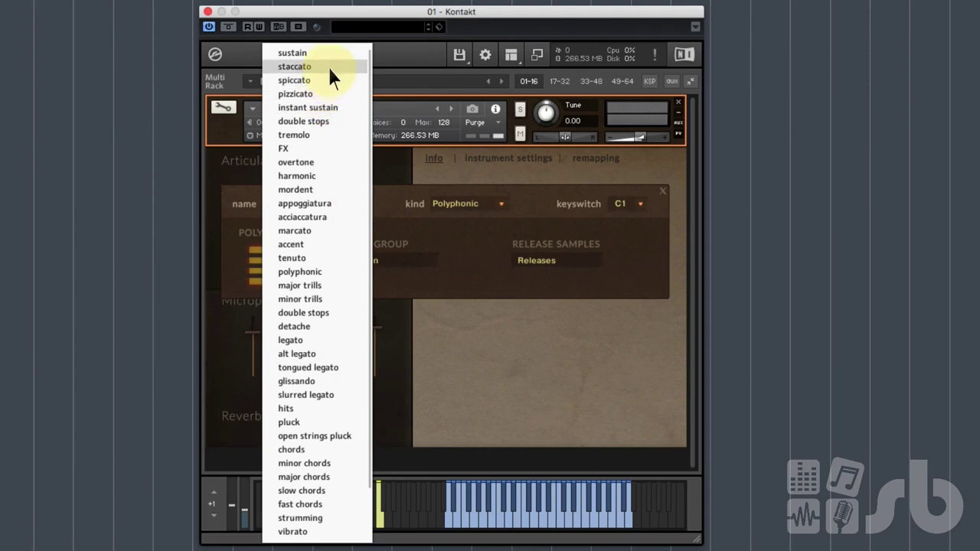
{"action": "left_click", "coordinate": [332, 340]}
{"action": "left_click", "coordinate": [454, 203]}
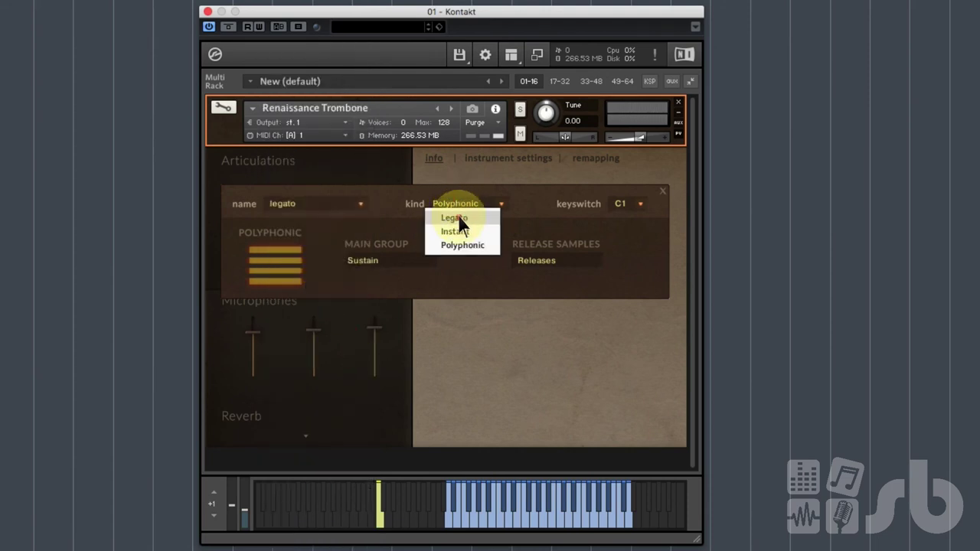
{"action": "left_click", "coordinate": [459, 216]}
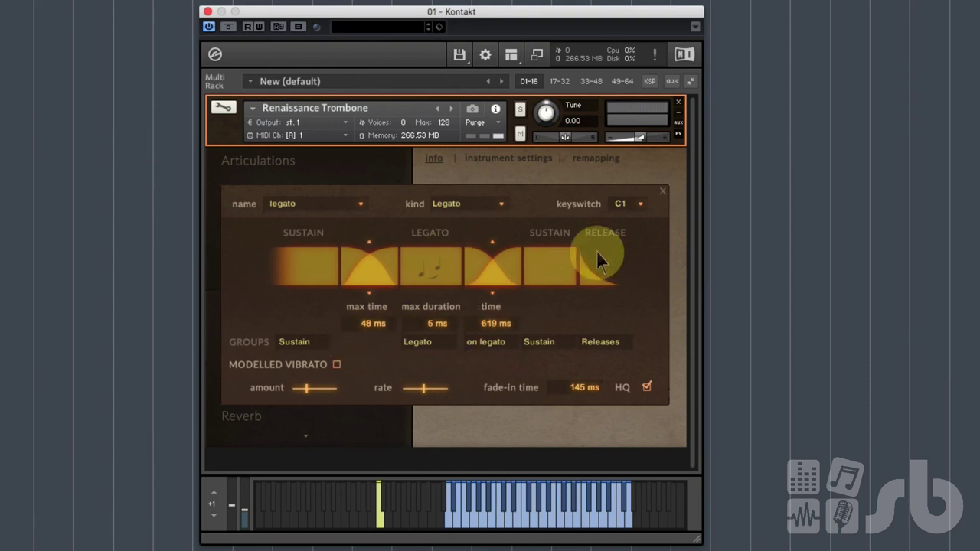
{"action": "left_click", "coordinate": [661, 191]}
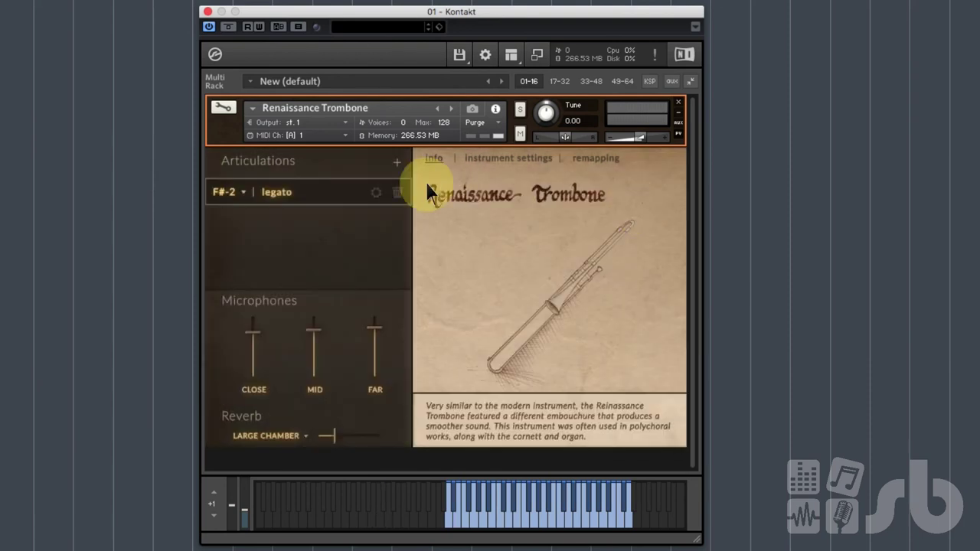
Step: Add a Polyphonic staccato articulation using Staccato RR4 samples on keyswitch G-2
{"action": "left_click", "coordinate": [398, 162]}
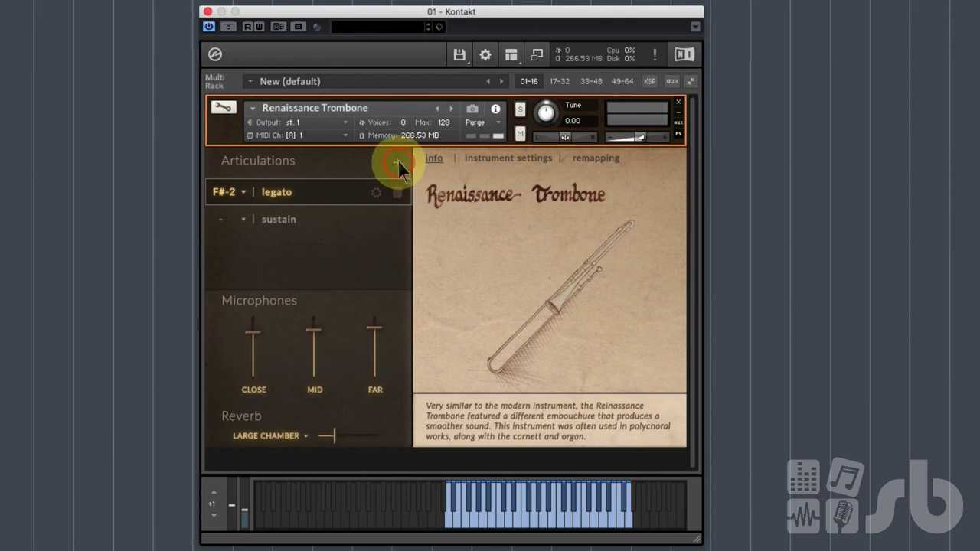
{"action": "left_click", "coordinate": [294, 212]}
{"action": "left_click", "coordinate": [372, 218]}
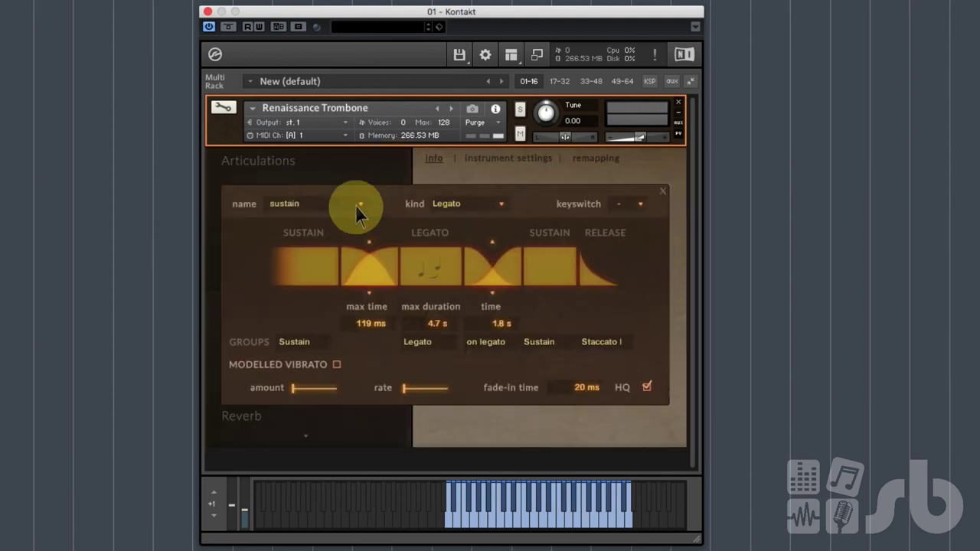
{"action": "left_click", "coordinate": [355, 205]}
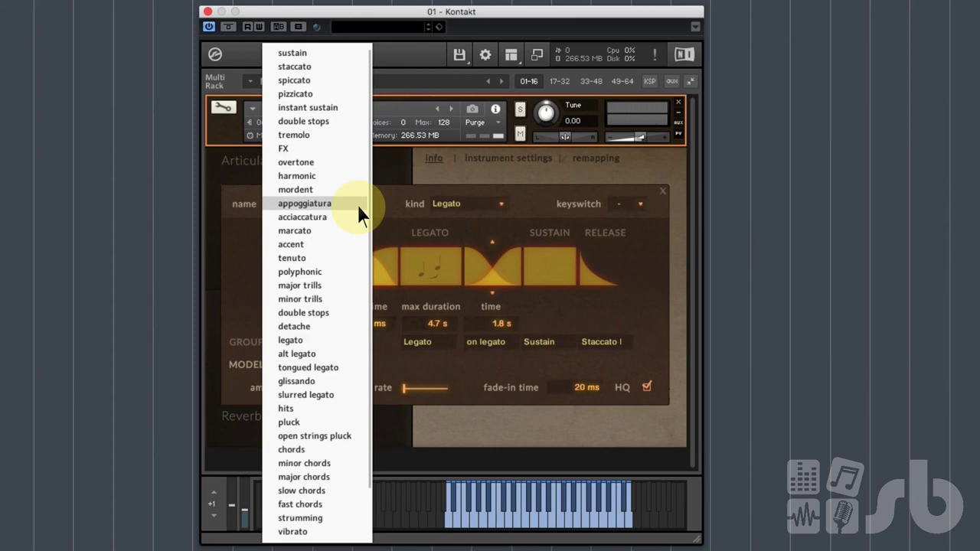
{"action": "left_click", "coordinate": [344, 67]}
{"action": "left_click", "coordinate": [502, 204]}
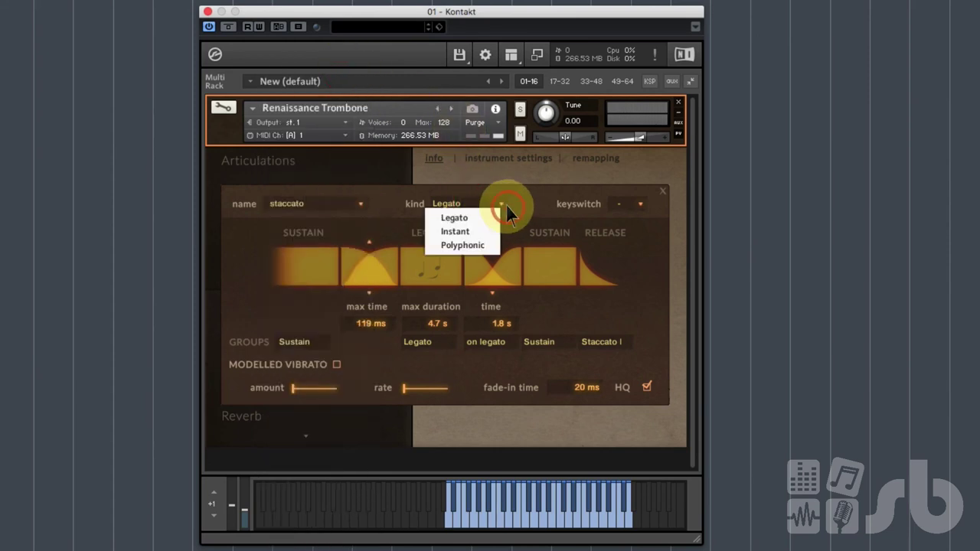
{"action": "left_click", "coordinate": [463, 245]}
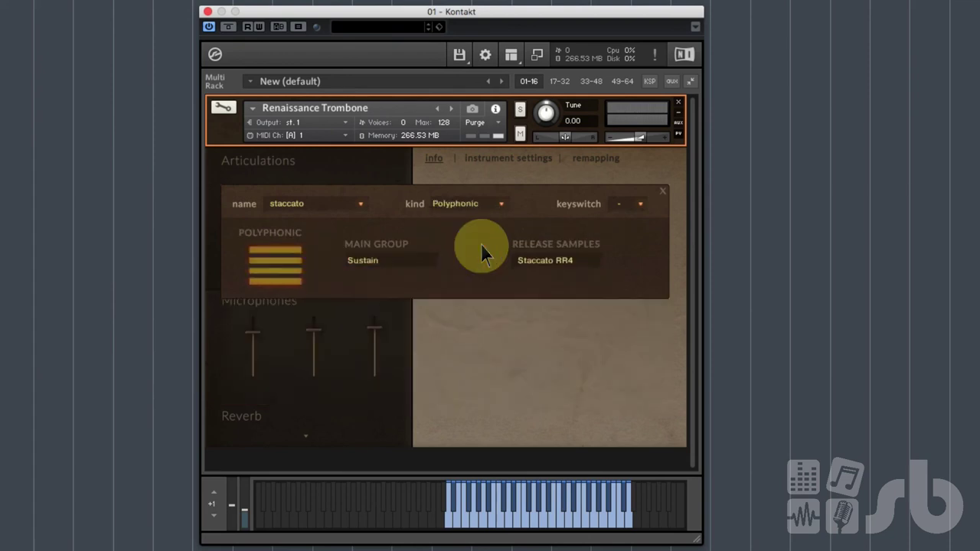
{"action": "left_click", "coordinate": [417, 260]}
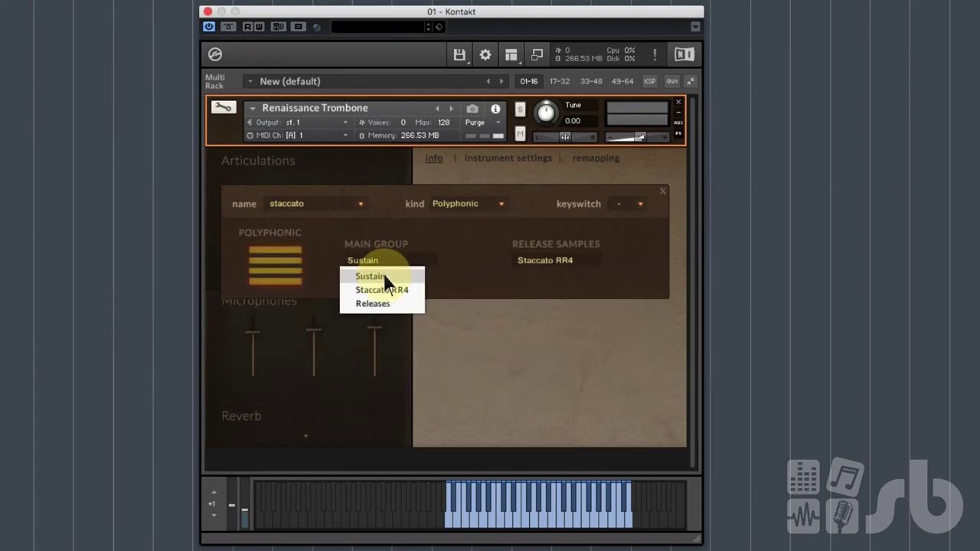
{"action": "left_click", "coordinate": [387, 290]}
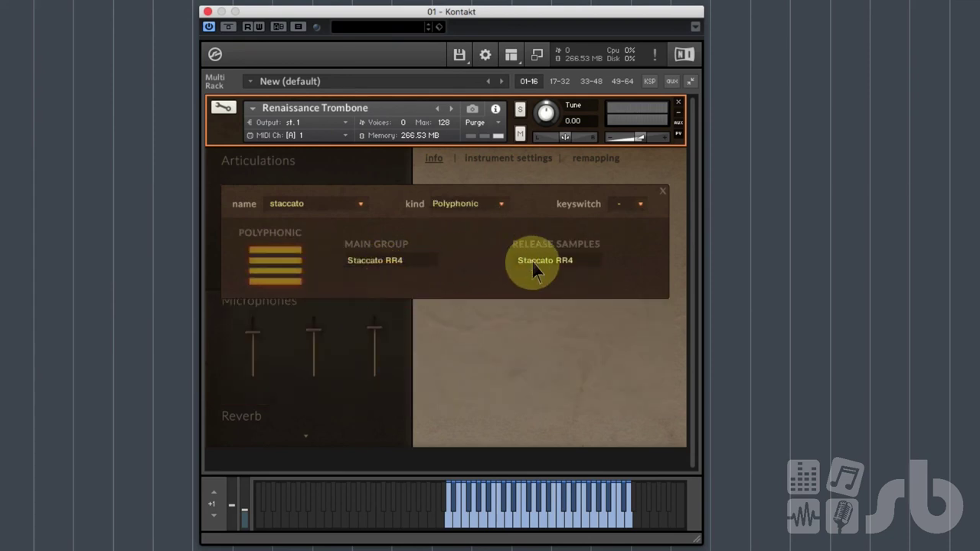
{"action": "left_click", "coordinate": [639, 201]}
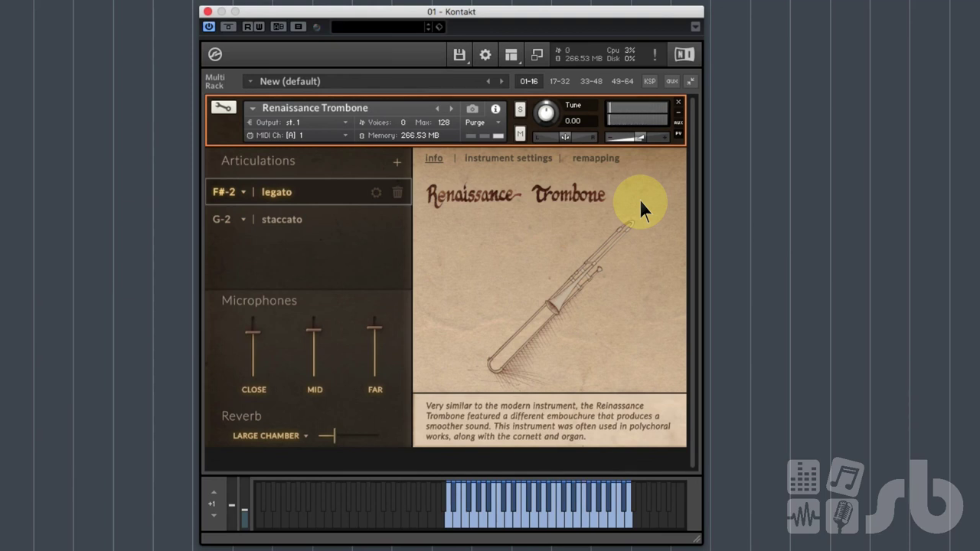
{"action": "left_click", "coordinate": [524, 451]}
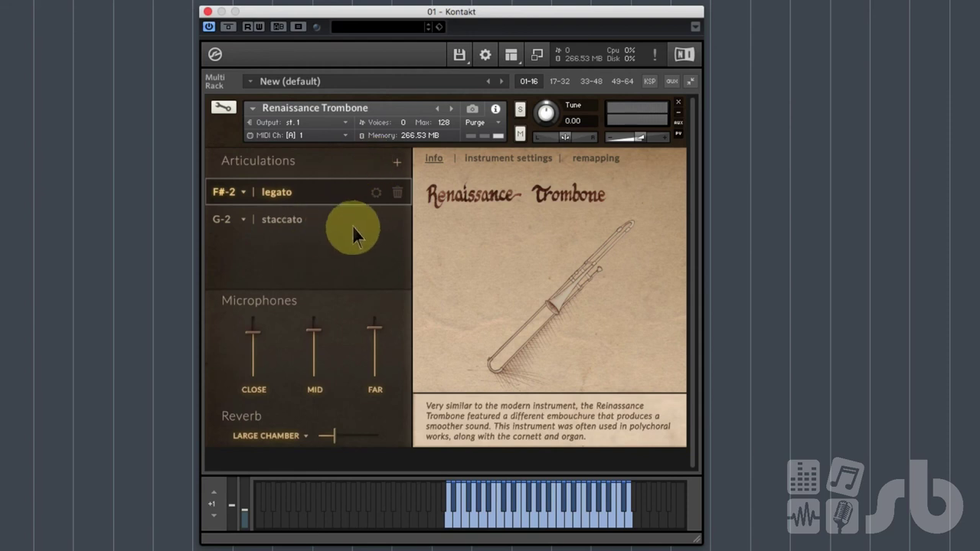
{"action": "right_click", "coordinate": [480, 459]}
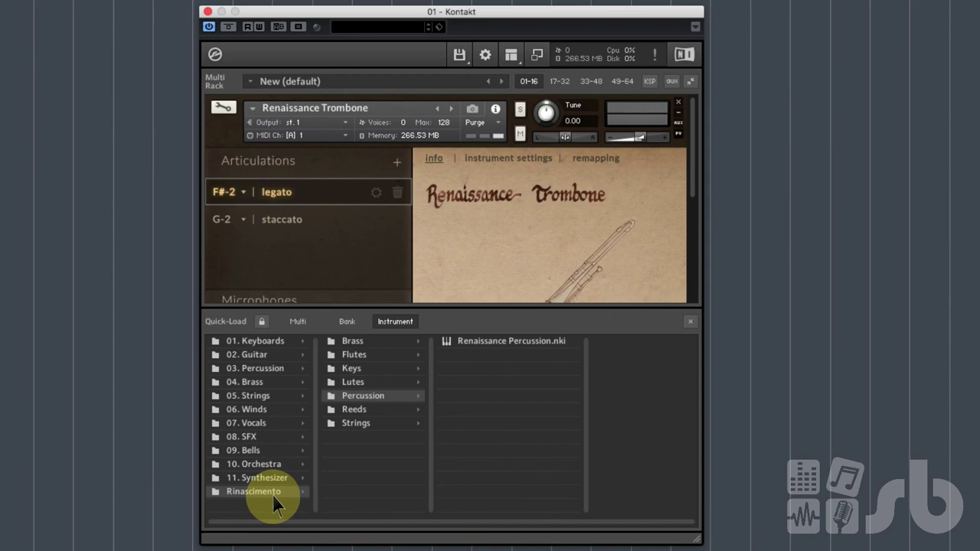
{"action": "left_click", "coordinate": [690, 322]}
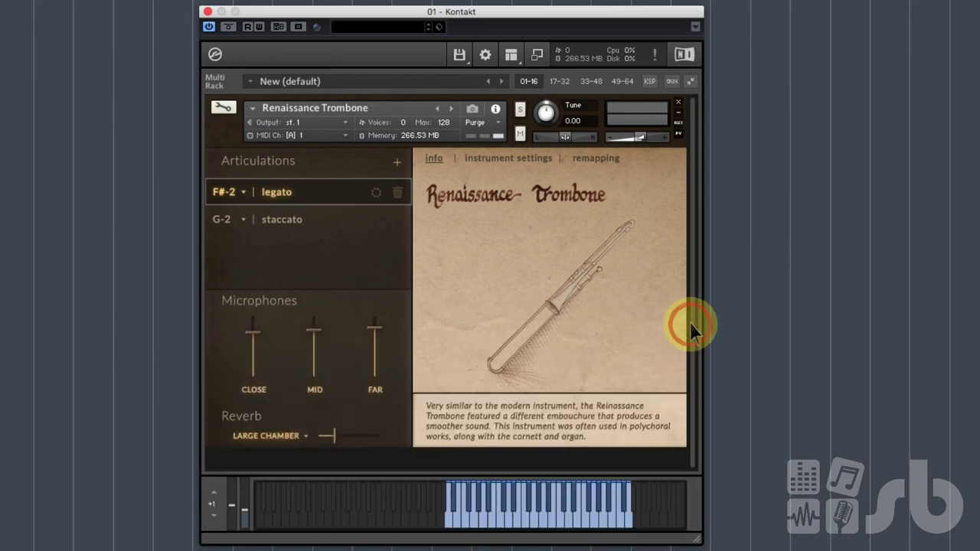